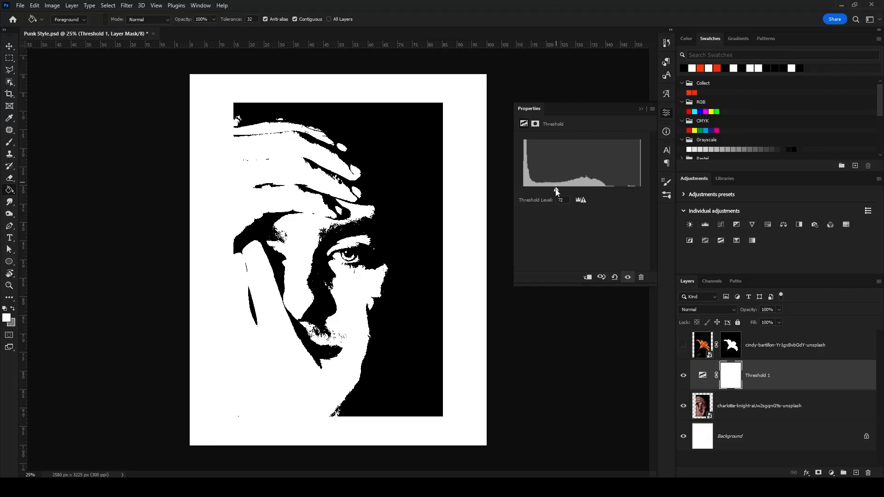
- Set the Threshold adjustment's level to 80 and hide the adjustment layer
mouse_move(557, 190)
mouse_down()
mouse_move(548, 189)
mouse_move(569, 189)
mouse_move(559, 189)
mouse_up()
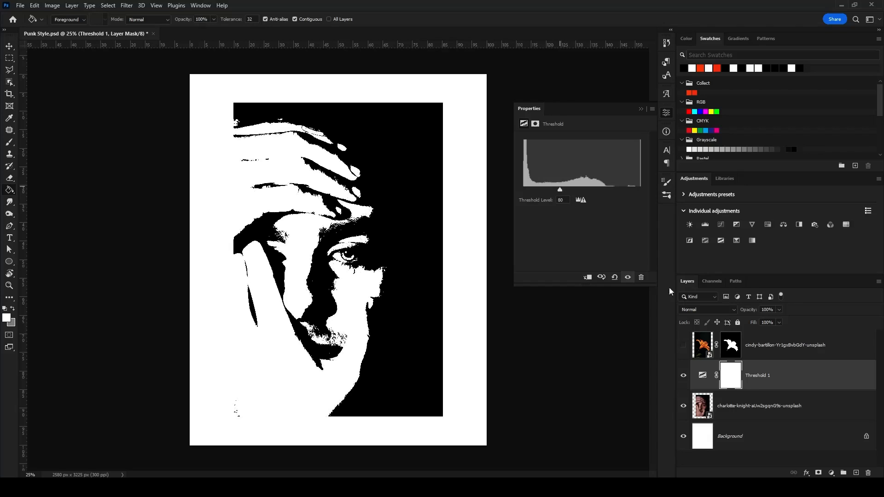
click(683, 376)
- Add 22.04% monochromatic Gaussian noise to the portrait smart object with the Add Noise filter
click(800, 417)
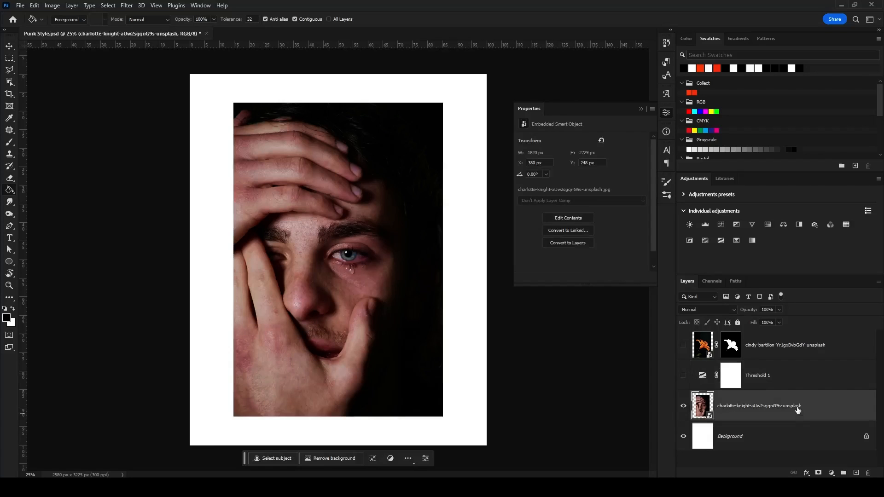
click(127, 5)
mouse_move(145, 149)
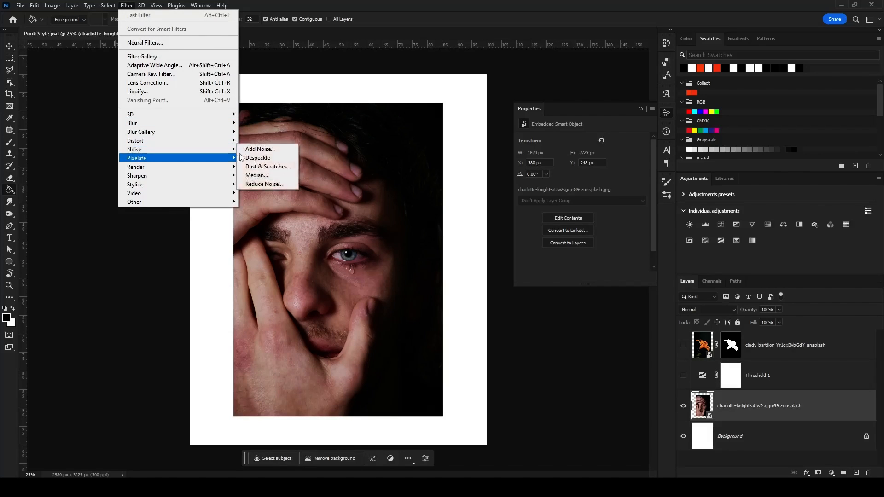
click(264, 150)
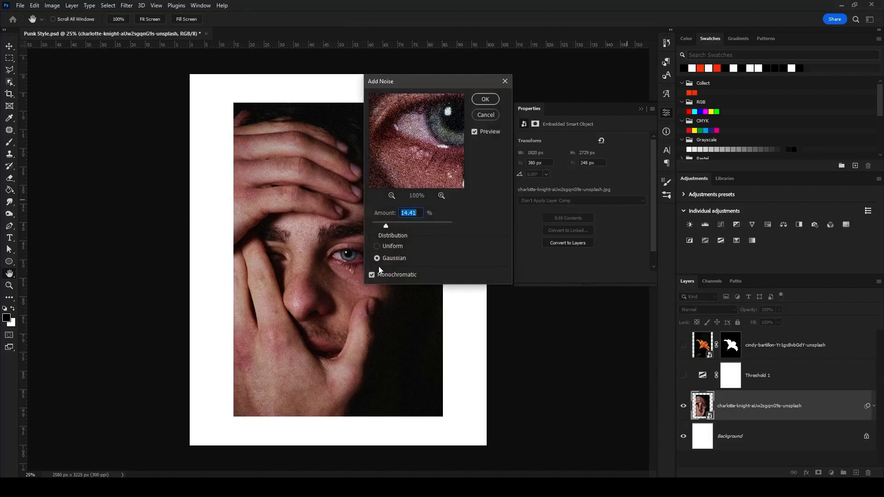
drag(392, 226, 393, 227)
click(482, 100)
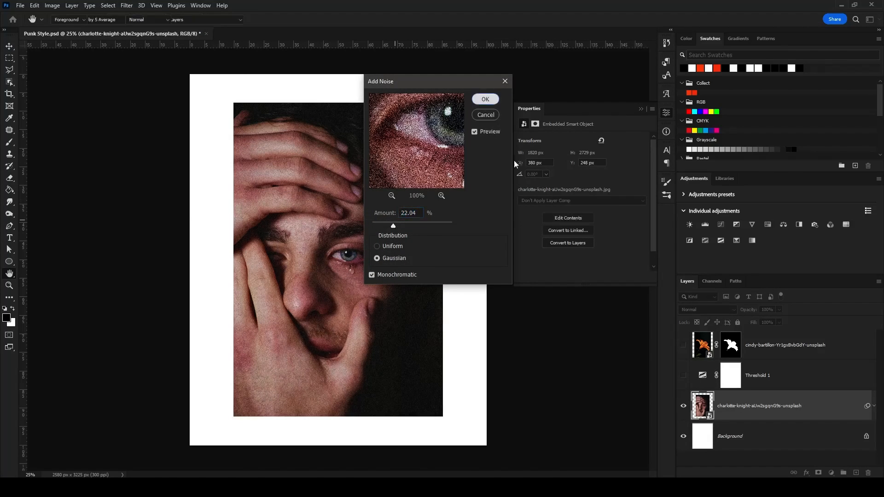
- Show the Threshold layer again and compare the image with the portrait's Add Noise filter off and on
click(683, 375)
click(765, 383)
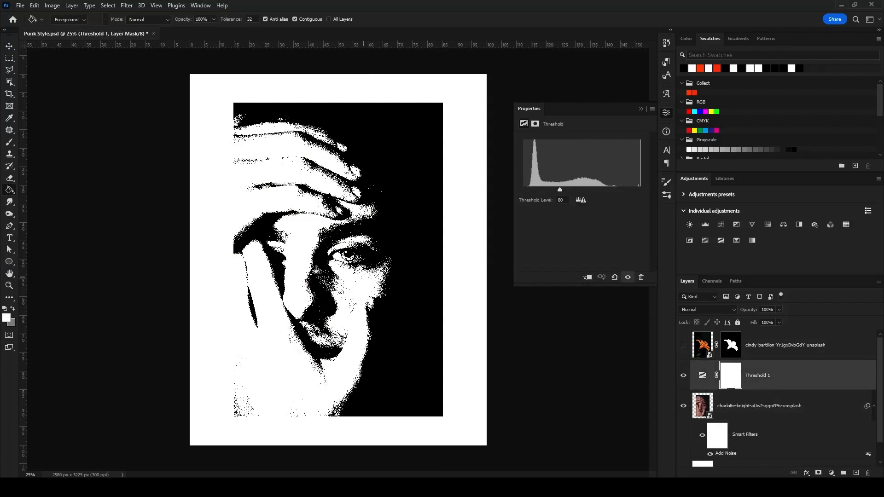
click(709, 455)
click(710, 455)
click(710, 455)
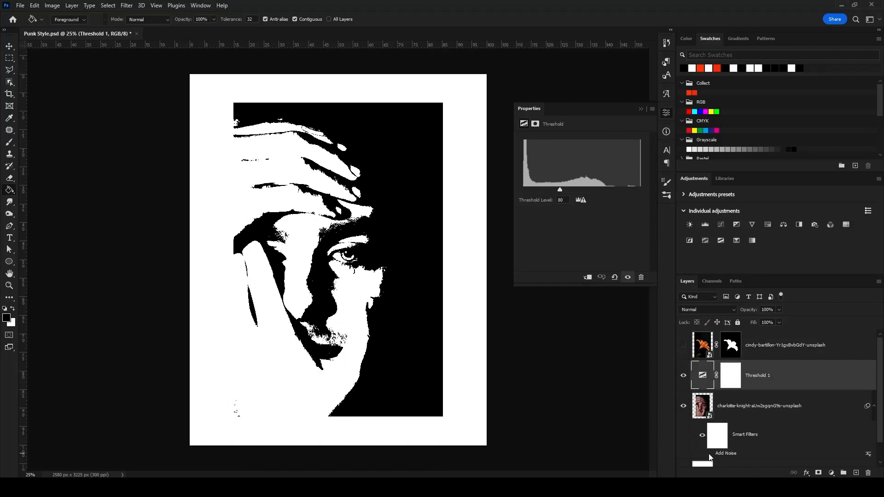
click(709, 455)
click(710, 455)
click(710, 455)
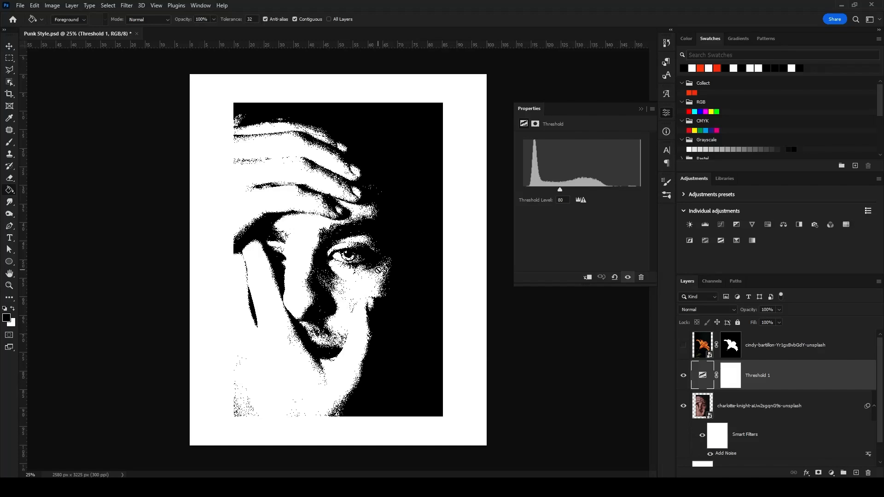
- Raise the Threshold adjustment's level to 114, checking the image with and without the Add Noise filter along the way
drag(557, 186, 575, 197)
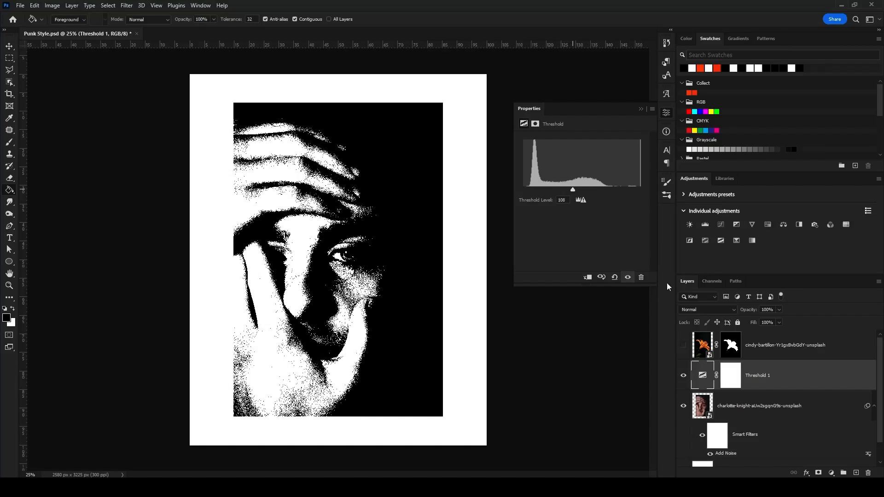
click(709, 453)
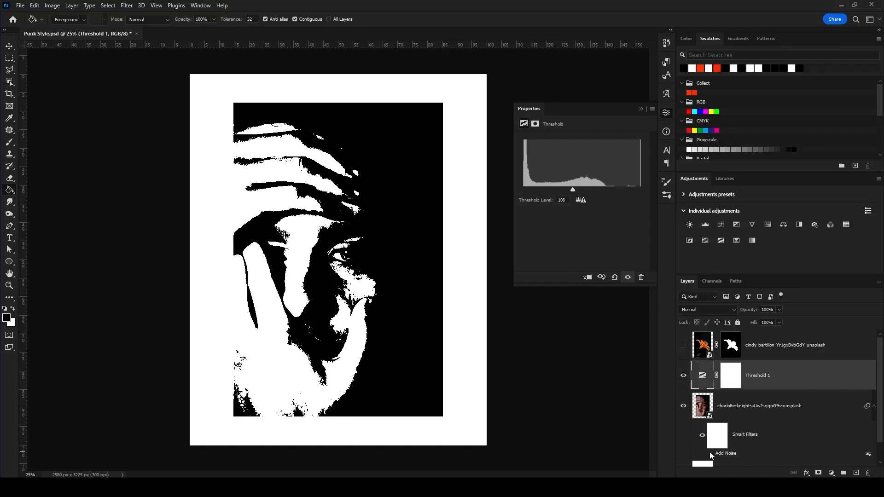
click(708, 454)
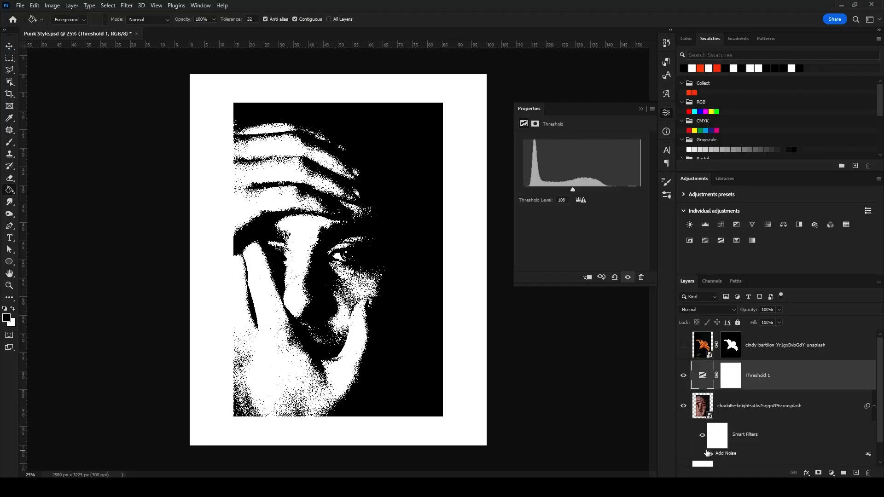
mouse_move(572, 189)
mouse_down()
mouse_move(550, 201)
mouse_move(576, 199)
mouse_up()
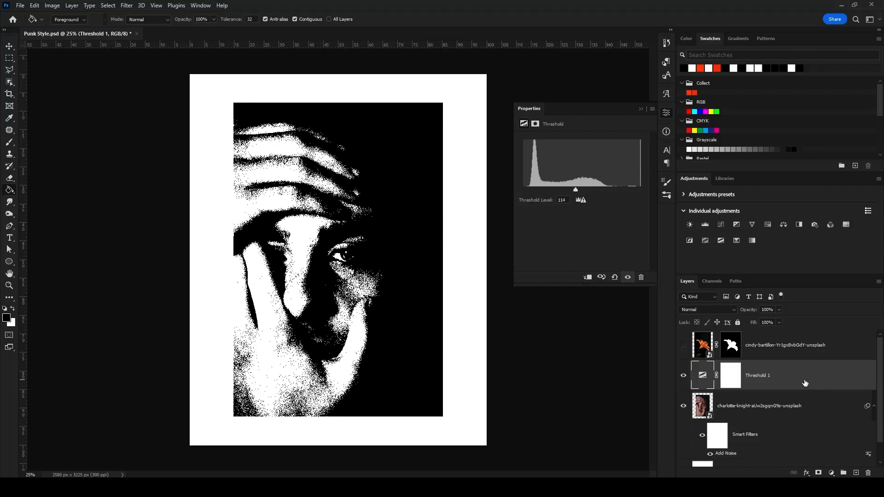
- Try an Invert adjustment above the Threshold layer and undo it
click(689, 241)
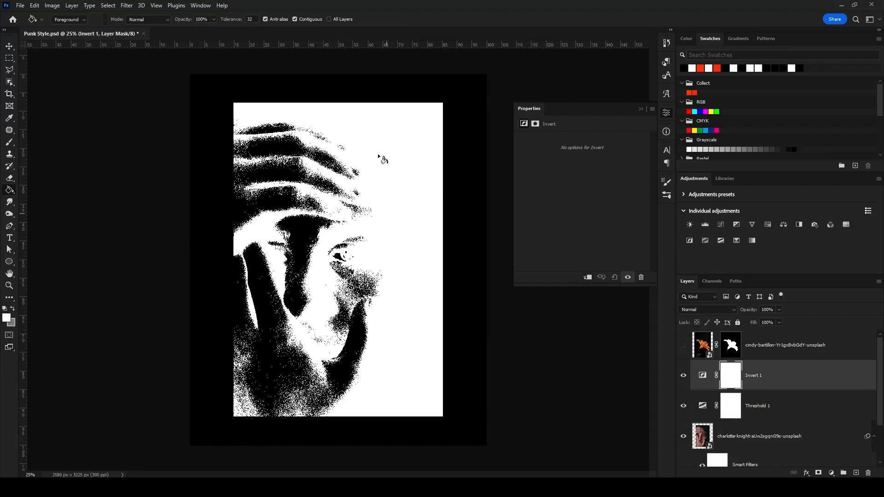
key(ctrl+z)
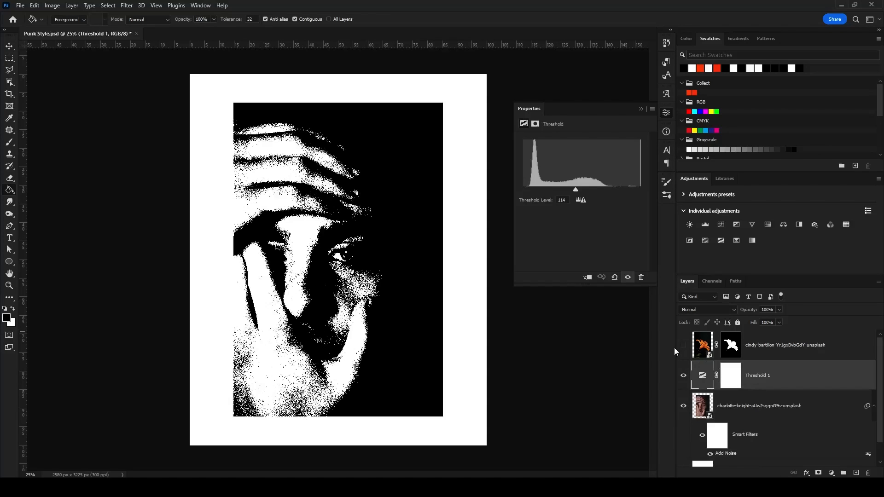
- Add a Gradient Map adjustment above Threshold and try red (ff0000) on its black stop, discarding the colour change
click(754, 240)
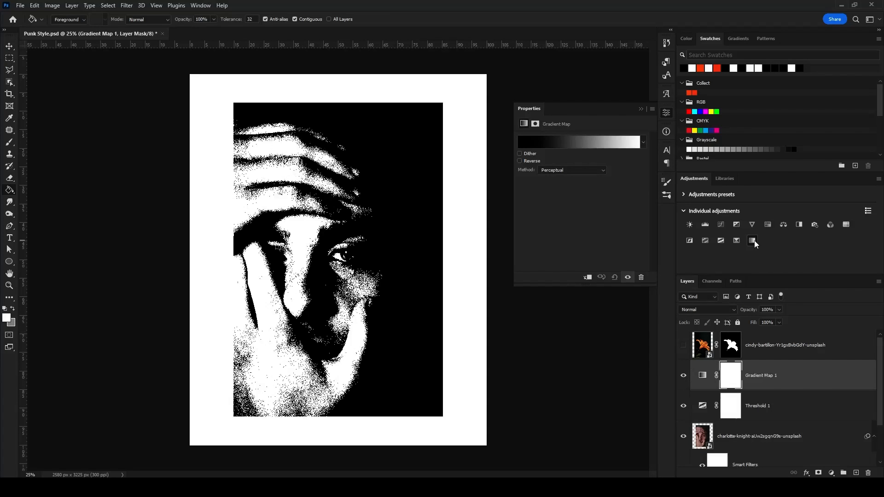
click(576, 146)
double_click(630, 295)
drag(615, 230, 669, 192)
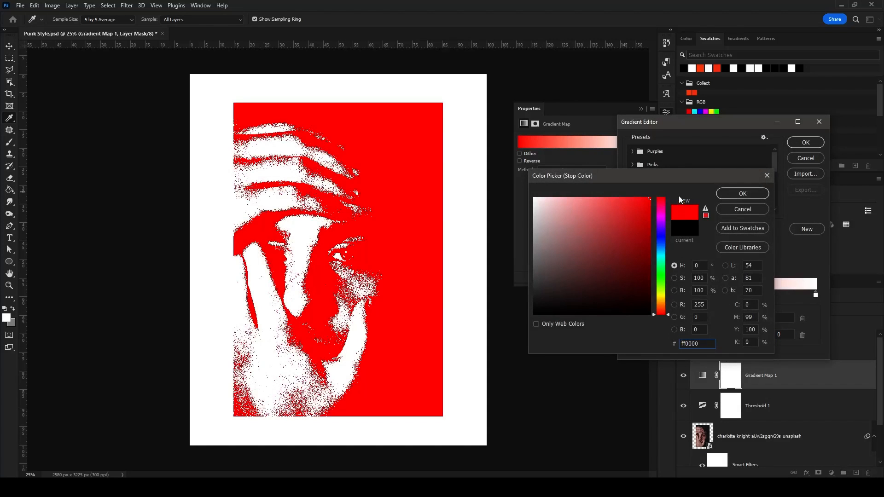
click(745, 209)
click(804, 158)
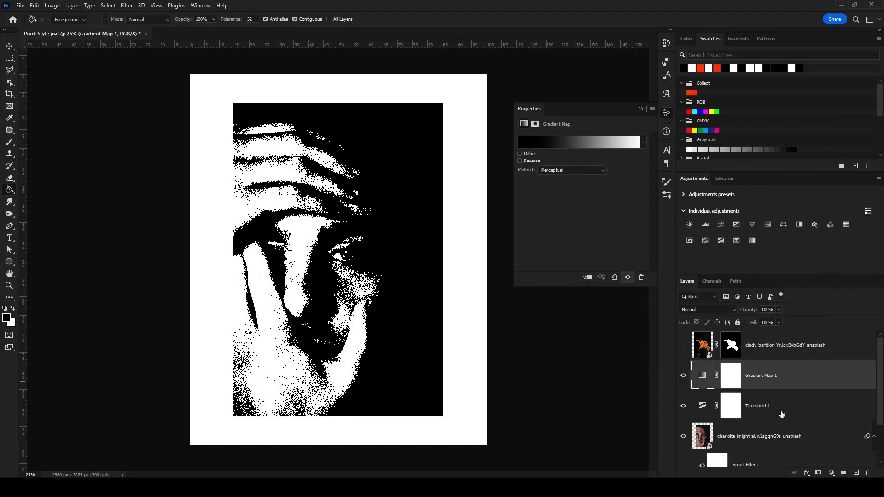
- Delete the Gradient Map and Threshold adjustment layers
key(Delete)
key(Delete)
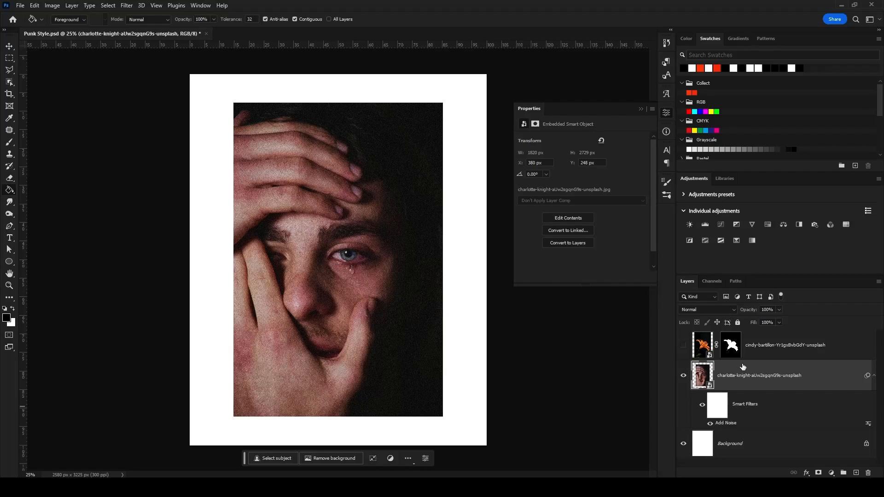
- Show the orange lily layer and move the flower down over the lower right part of the portrait
click(683, 345)
click(798, 357)
key(v)
drag(387, 245, 395, 291)
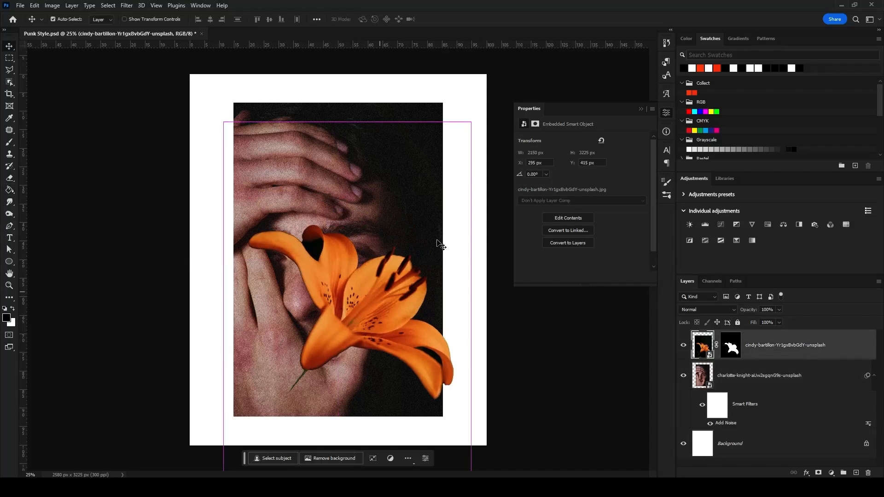
- Scale down the lily, rotate it to about -109° and place it over the covered eye at the portrait's left edge
key(ctrl+t)
drag(470, 123, 424, 176)
drag(399, 262, 324, 202)
drag(378, 129, 177, 198)
drag(276, 205, 269, 218)
key(Return)
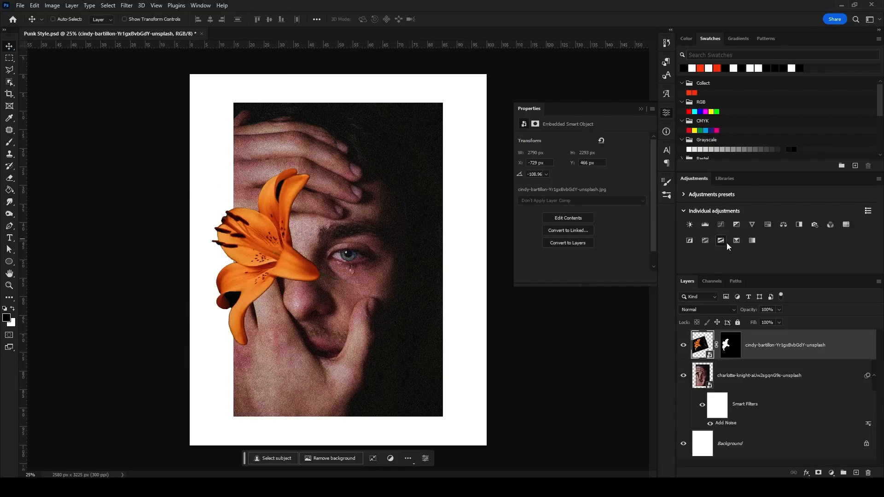
- Try a Threshold adjustment at level 132 above the lily and portrait, and delete it
click(722, 240)
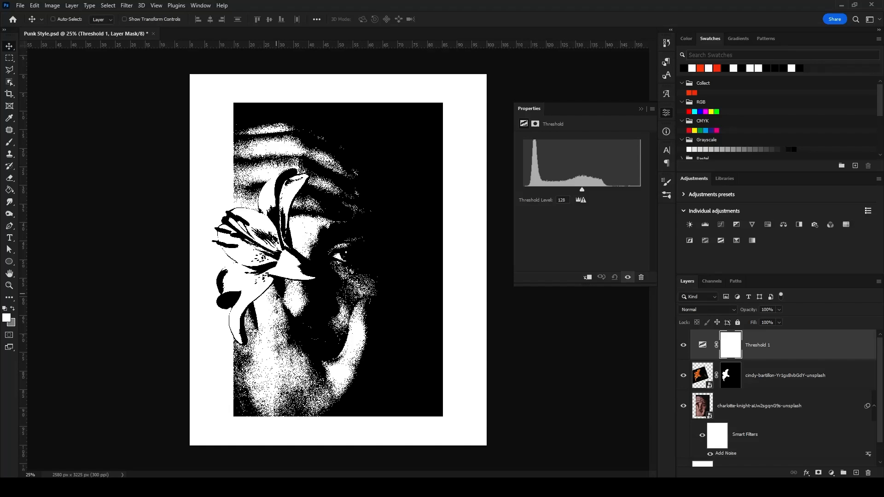
mouse_move(583, 191)
mouse_down()
mouse_move(564, 199)
mouse_move(583, 198)
mouse_up()
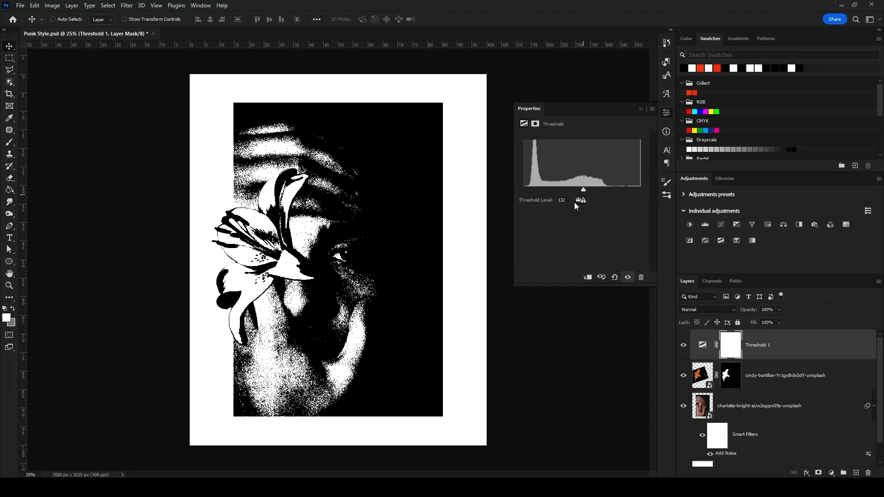
key(Delete)
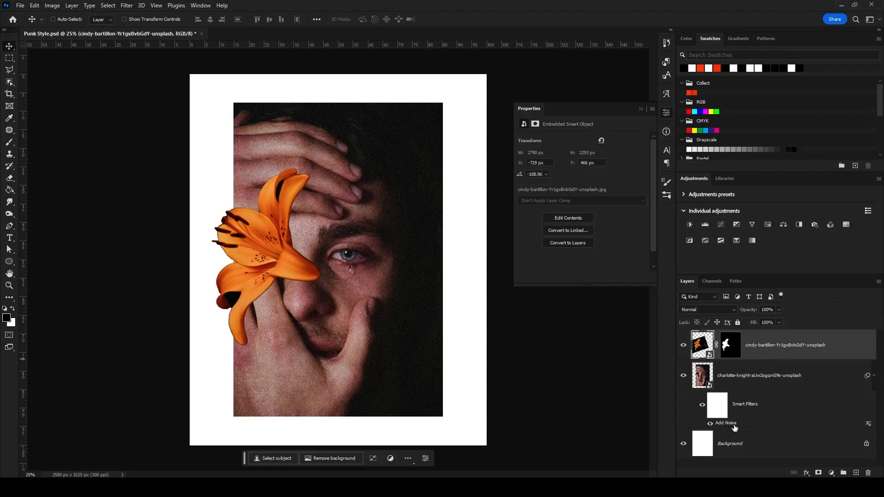
- Delete the Add Noise smart filter from the portrait layer
right_click(735, 428)
click(772, 460)
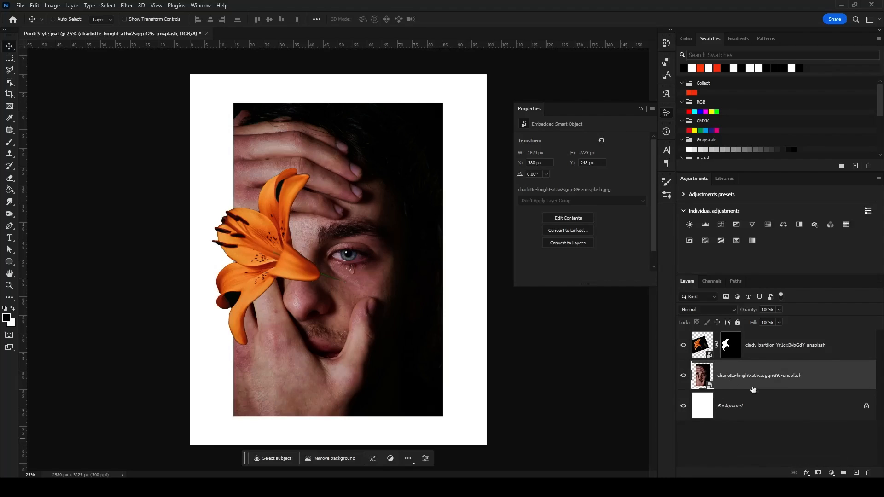
- Stamp the lily and portrait layers into a new merged layer and hide the two originals
click(780, 359)
key(ctrl+alt+shift+e)
drag(683, 406, 683, 376)
- Convert the merged layer to a smart object and apply the Add Noise filter to it, comparing the filter off and on
right_click(756, 356)
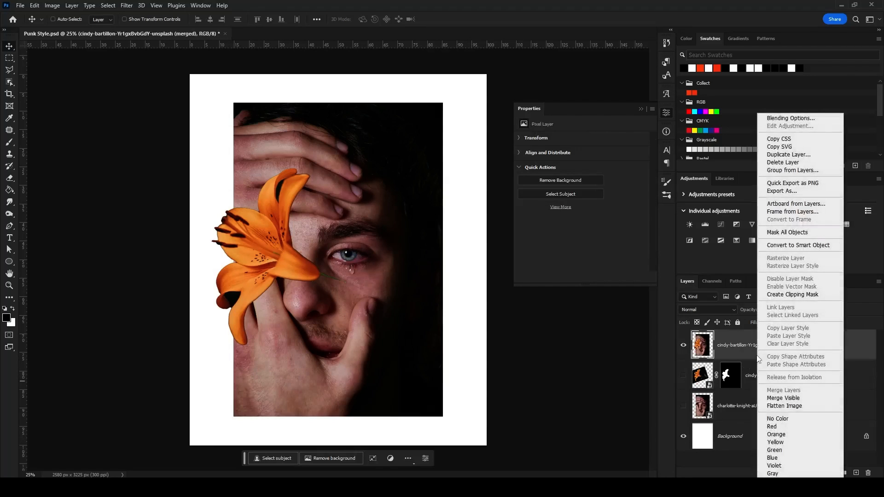
click(823, 246)
click(123, 7)
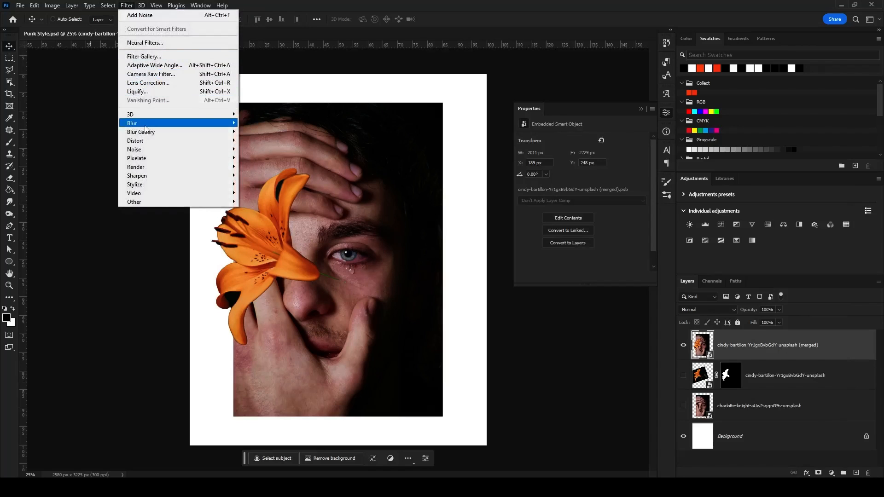
mouse_move(166, 150)
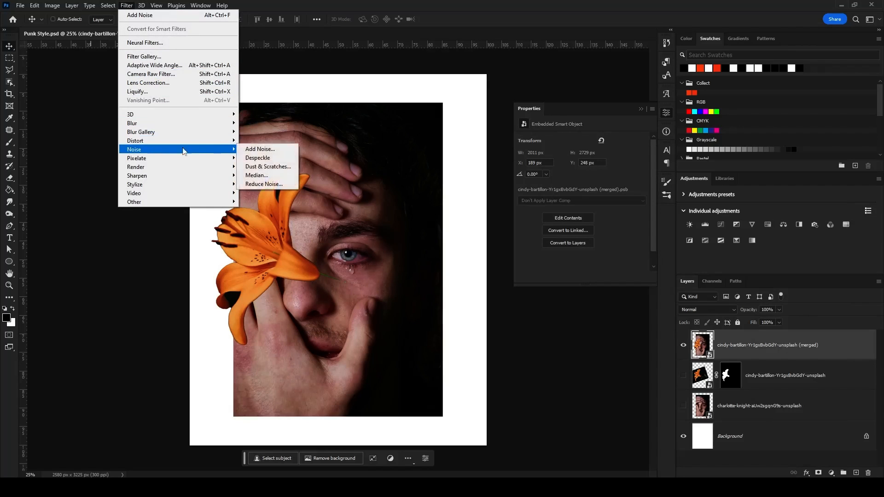
click(269, 149)
click(486, 100)
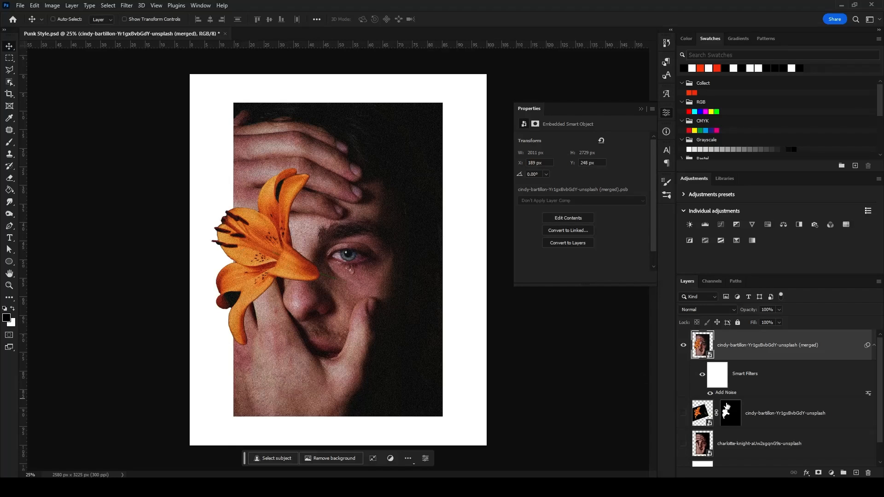
click(710, 393)
click(710, 394)
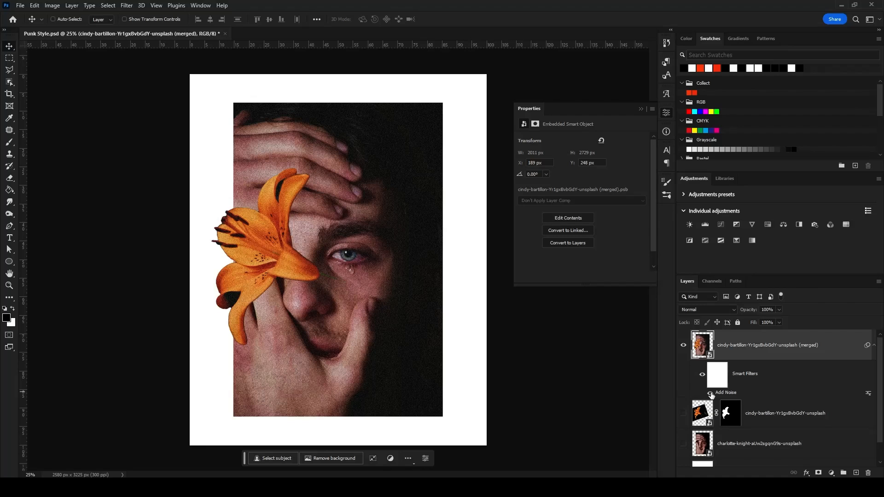
- Open the Filter Gallery for the merged smart object with the whole image in its preview
click(127, 5)
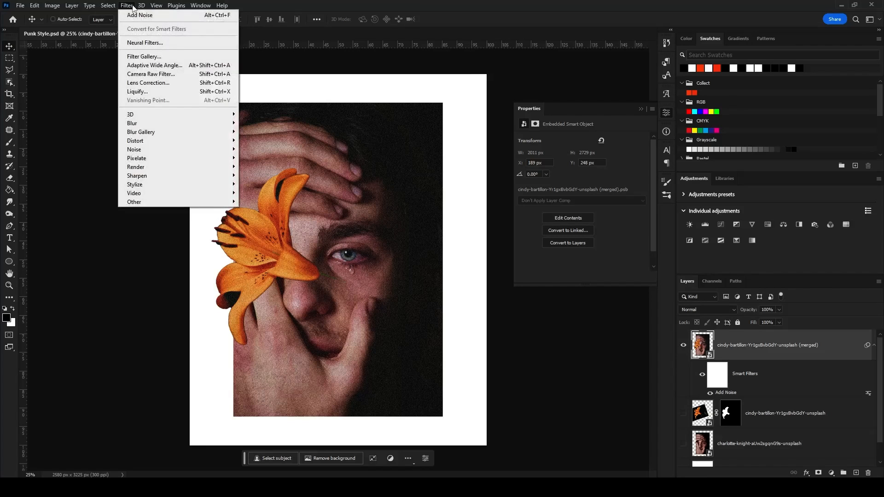
mouse_move(150, 127)
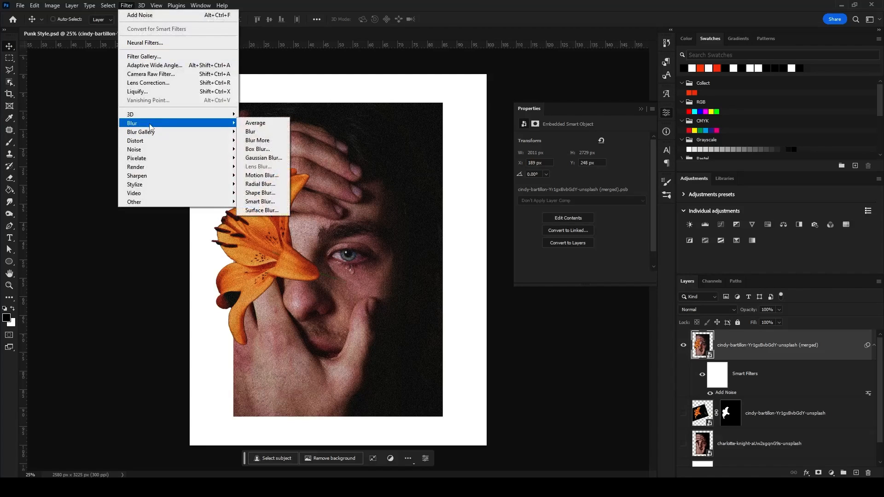
click(166, 56)
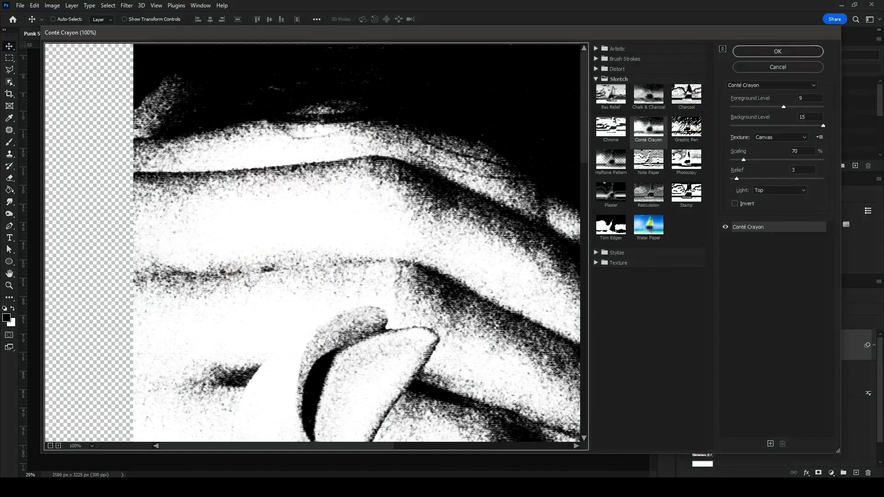
click(50, 445)
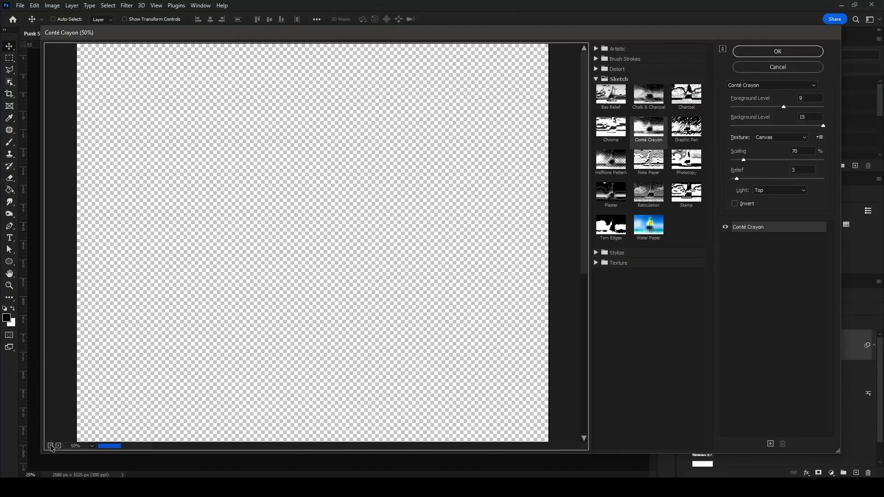
click(50, 446)
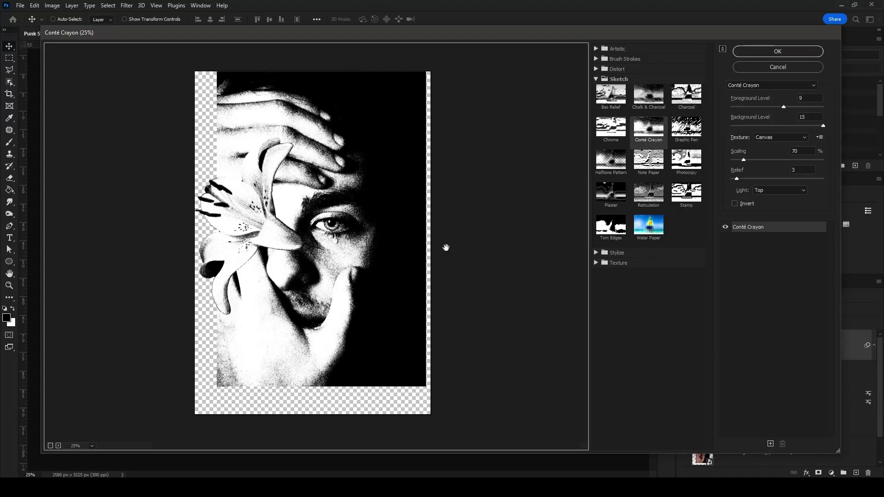
- Try the Conté Crayon effect with Foreground Level 11, Background Level 13 and Scaling 128%
click(753, 107)
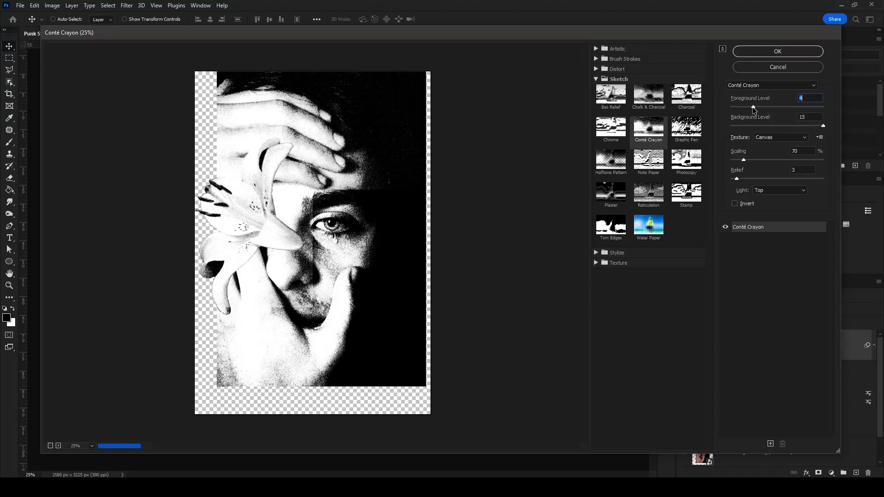
click(793, 107)
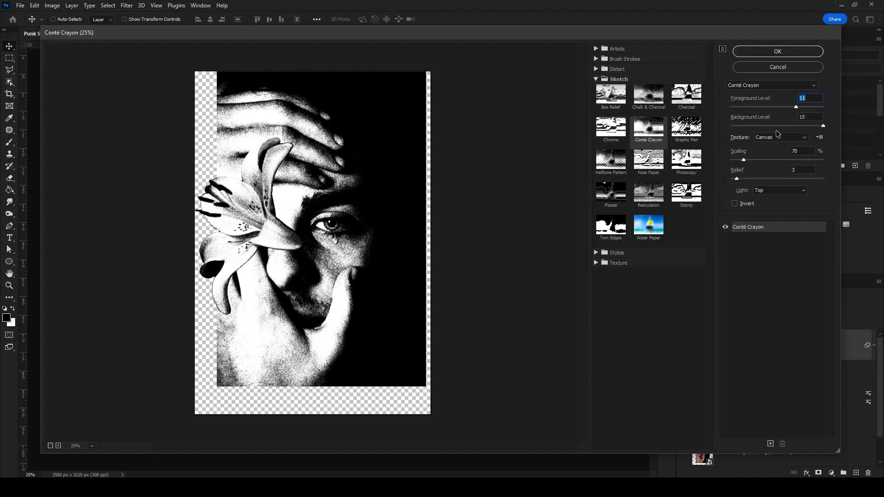
click(808, 126)
click(779, 160)
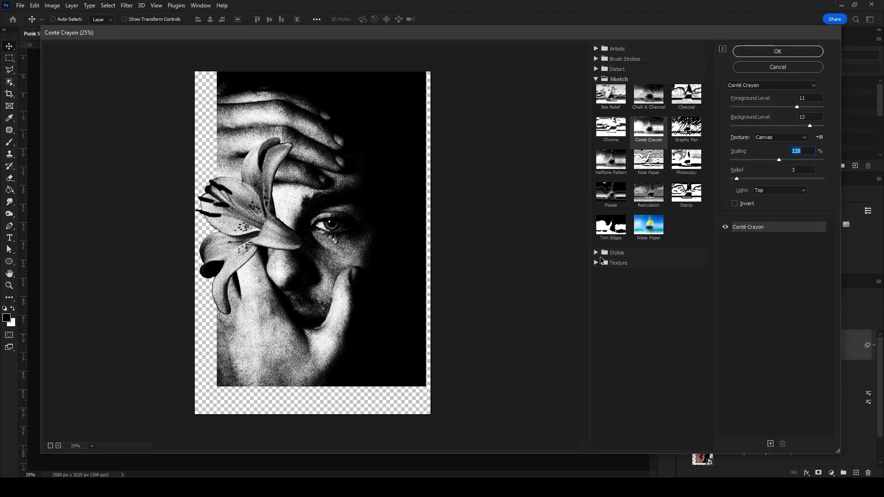
- Choose the Torn Edges sketch effect with Image Balance 27, Smoothness 12 and Contrast 19
click(610, 226)
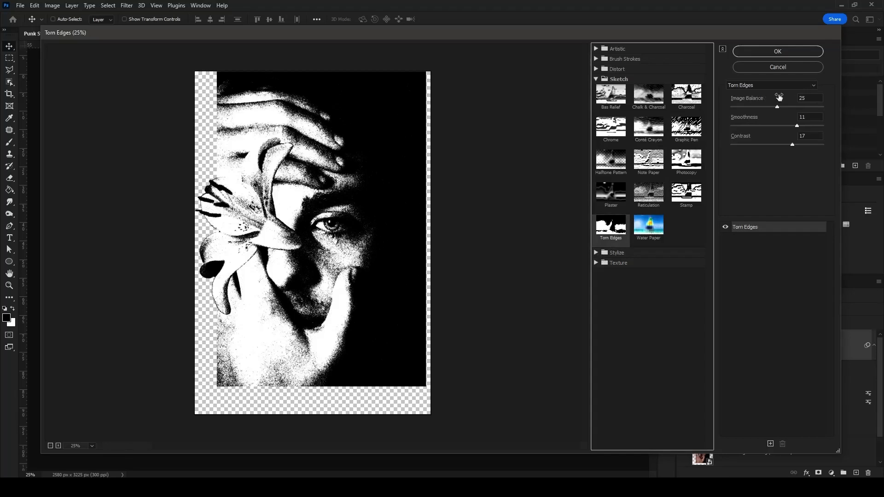
drag(778, 106, 781, 106)
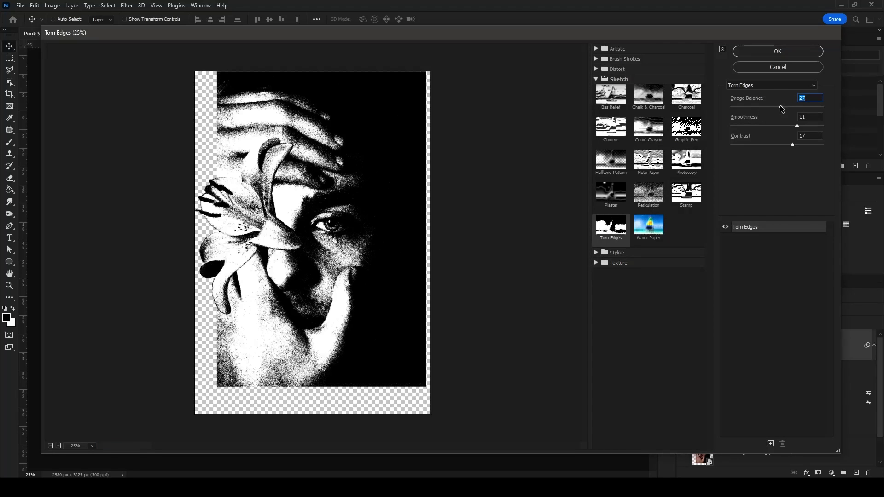
click(753, 125)
click(803, 125)
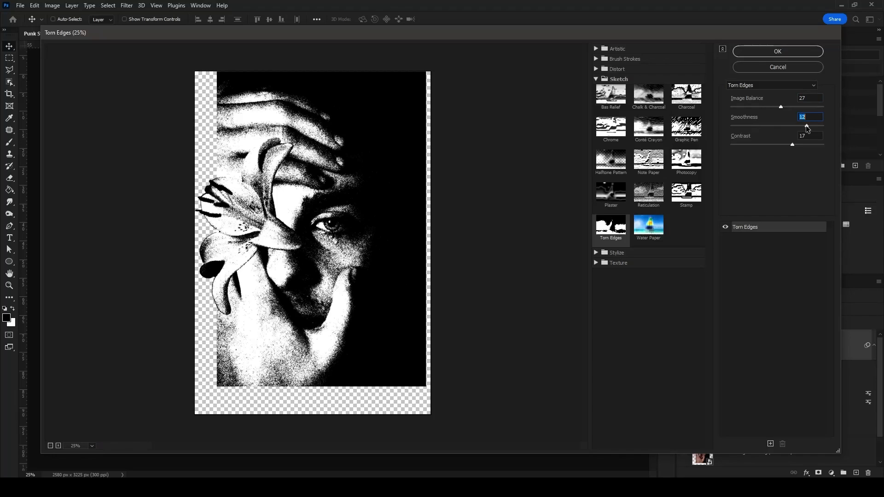
click(748, 144)
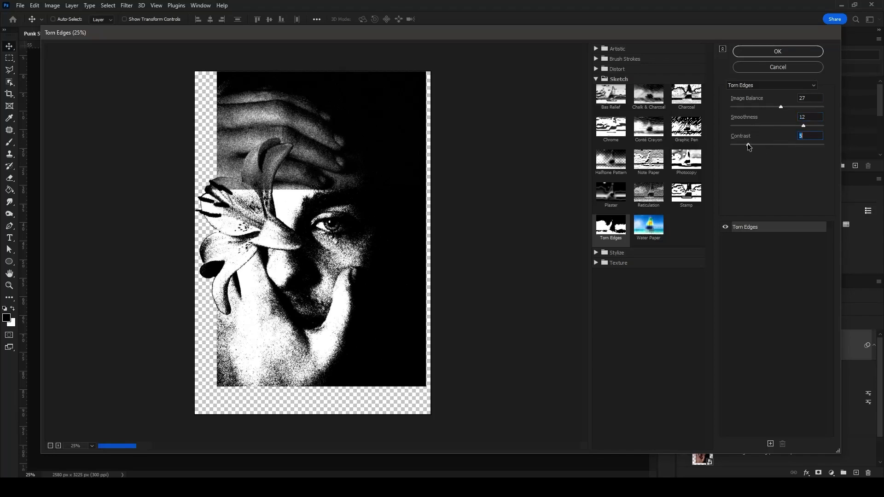
click(802, 145)
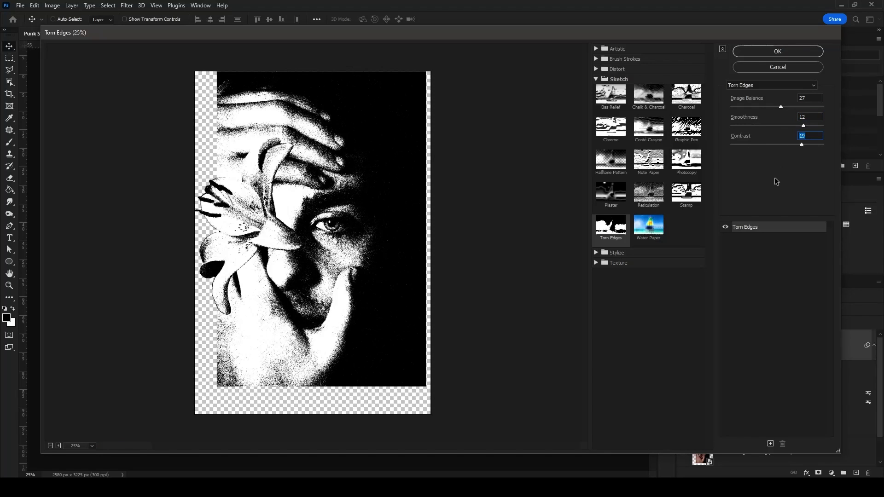
- Preview the Chalk & Charcoal, Conté Crayon and Graphic Pen effects on the portrait
click(656, 102)
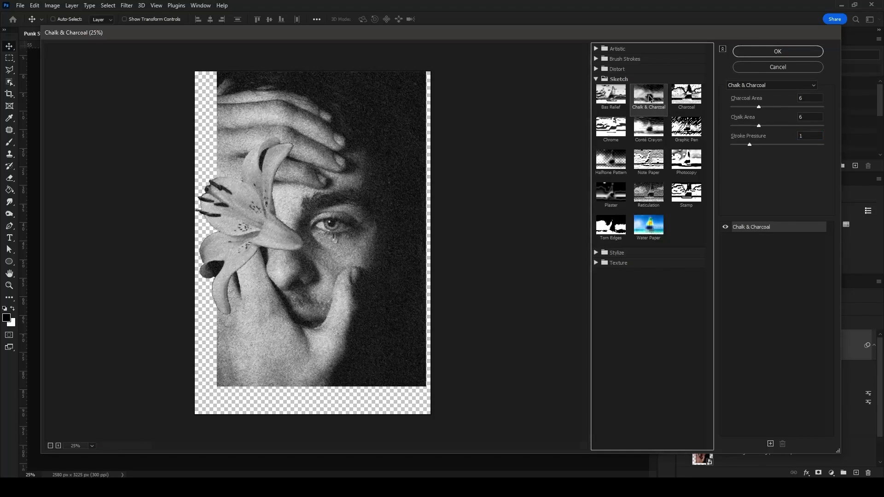
click(648, 127)
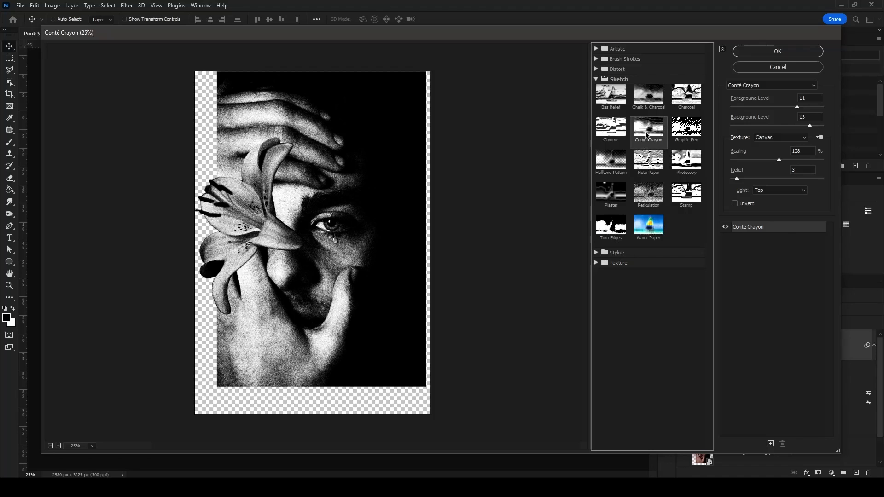
click(685, 131)
- Try Note Paper with Graininess 10 and Relief 19, and Photocopy with Darkness 40
click(648, 159)
drag(790, 128, 776, 128)
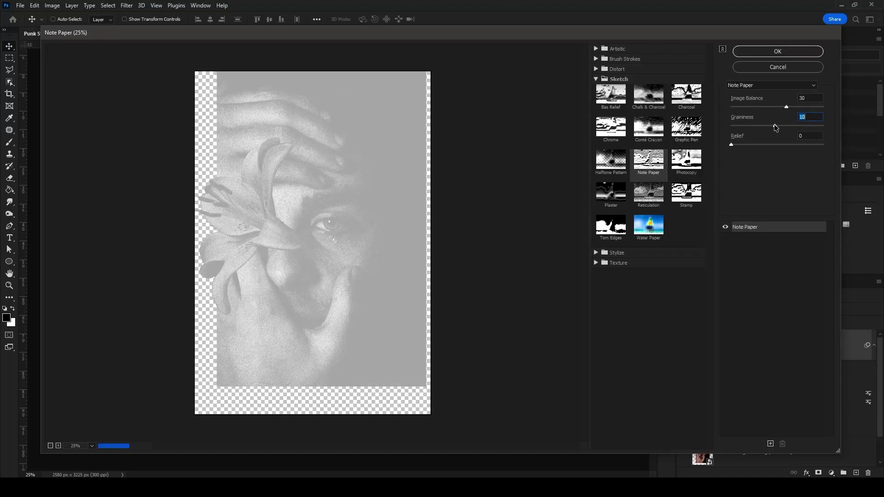
click(802, 144)
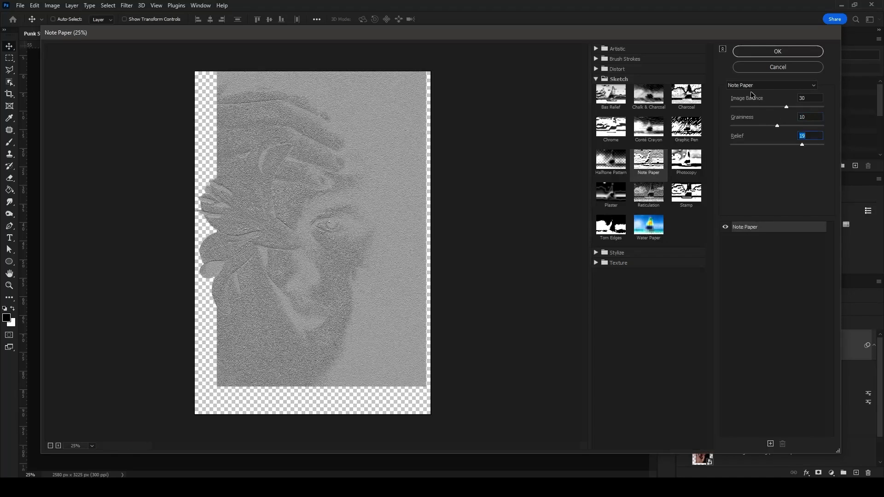
click(686, 161)
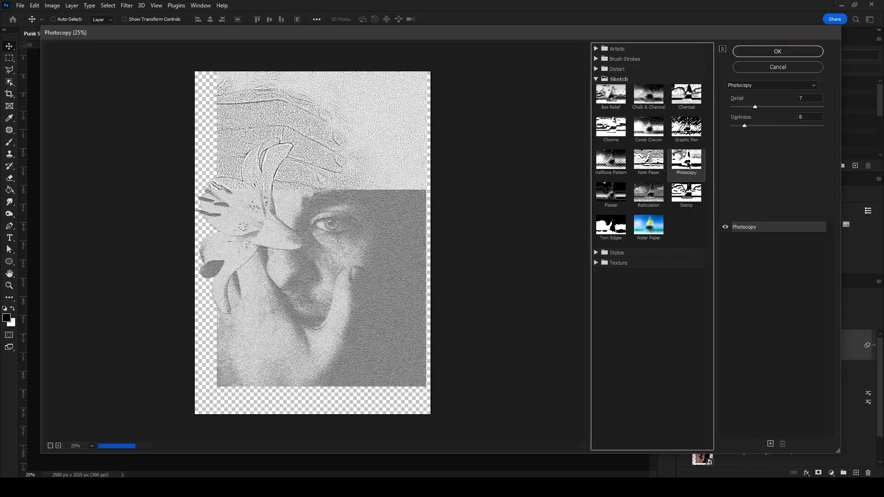
drag(749, 126, 805, 126)
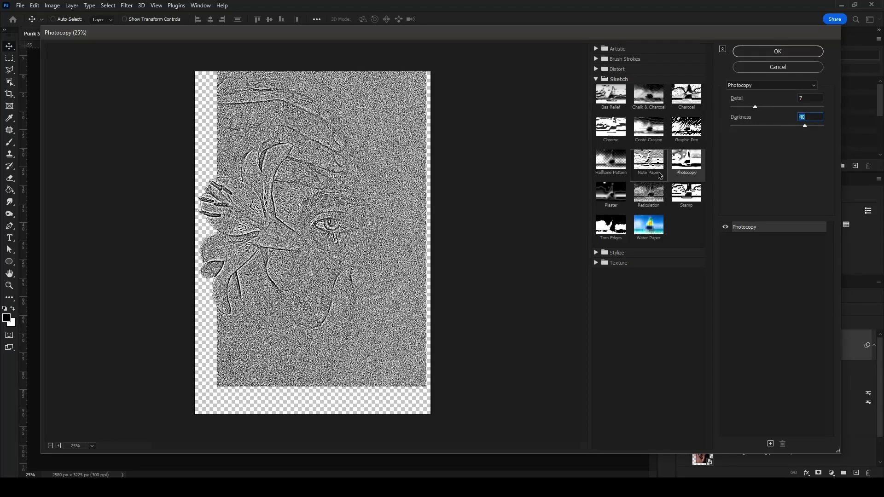
- Try the Stamp effect with several Light/Dark Balance and Smoothness values, and switch back to Torn Edges
click(683, 194)
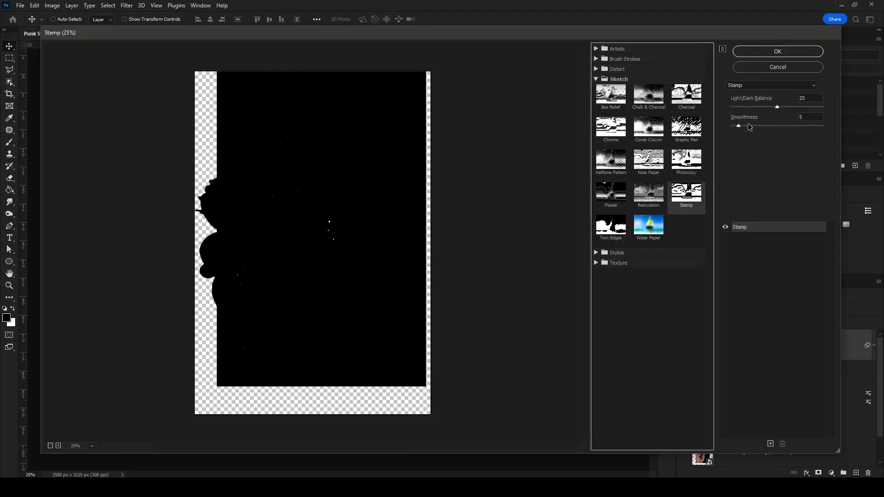
click(799, 125)
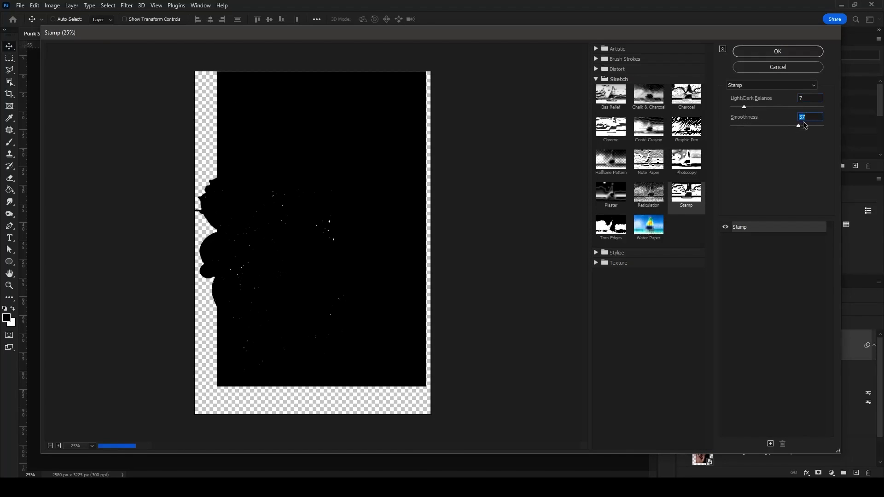
click(805, 106)
drag(805, 107, 735, 106)
click(734, 126)
click(608, 225)
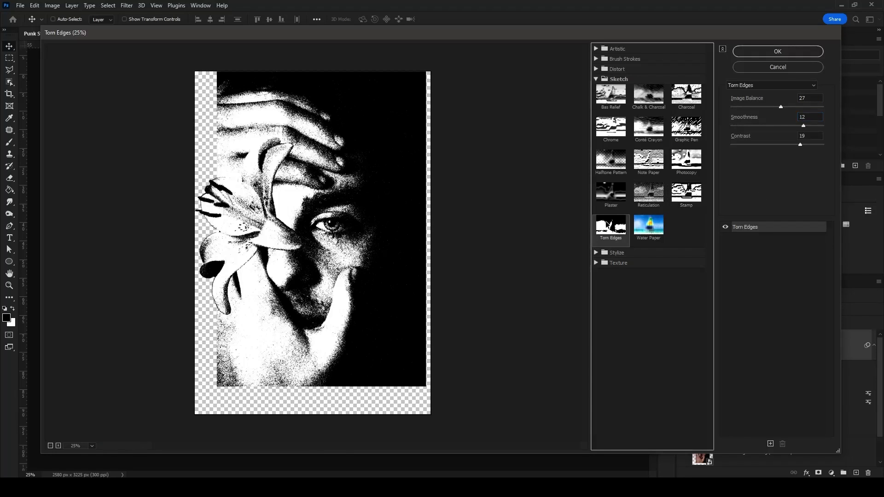
- Try the Charcoal effect with Charcoal Thickness 2 and Detail 1
click(688, 99)
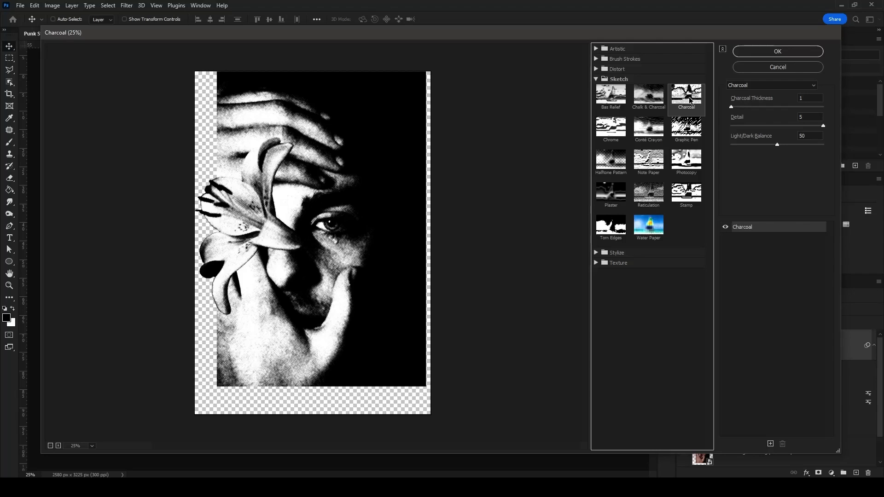
click(798, 108)
drag(799, 111, 746, 110)
click(748, 126)
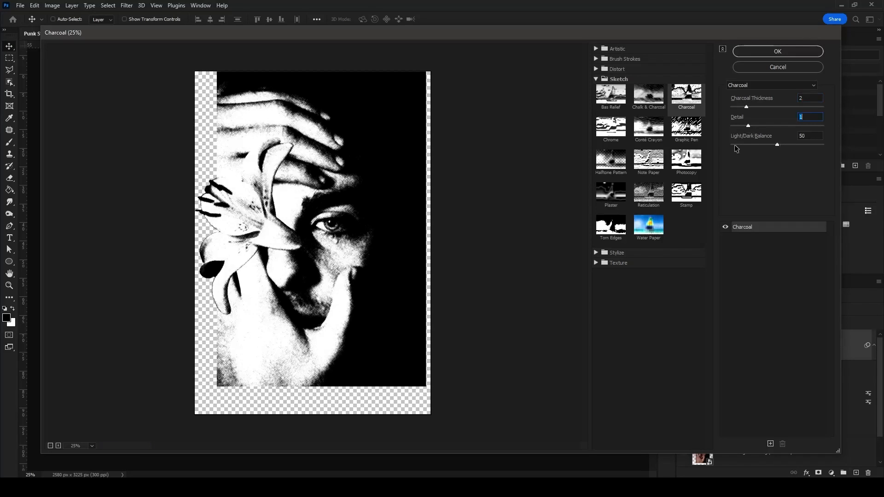
- Try the Note Paper effect with Image Balance 17, Graininess 14 and Relief 0
click(647, 168)
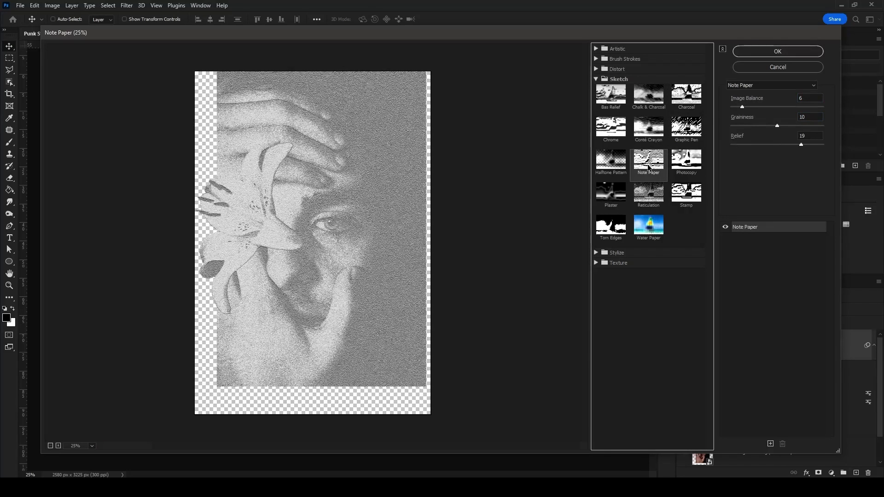
click(764, 107)
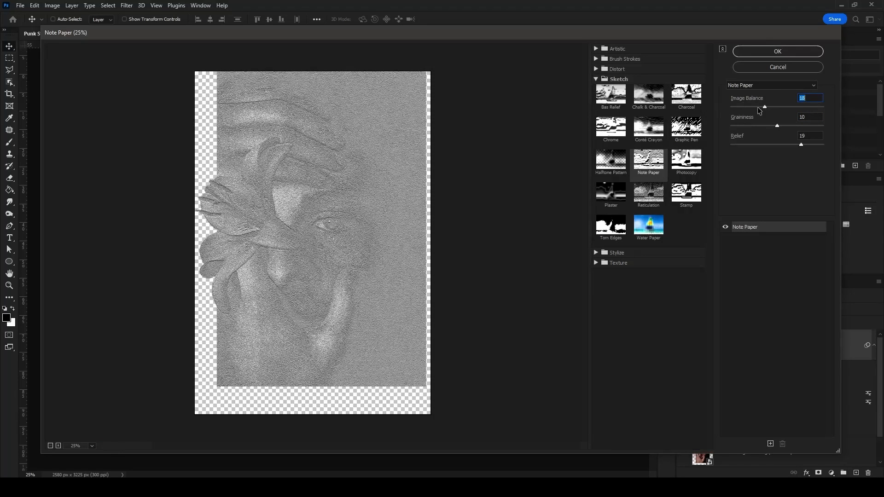
click(736, 107)
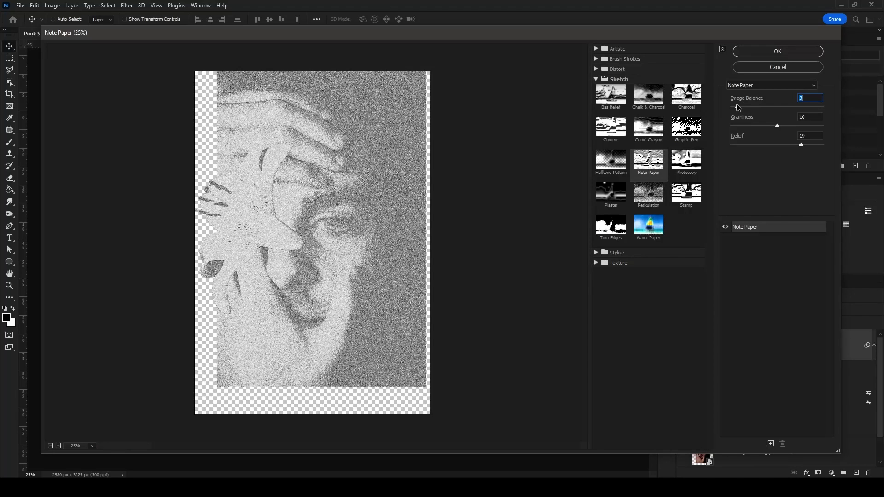
click(741, 125)
drag(801, 144, 731, 144)
click(792, 126)
click(761, 107)
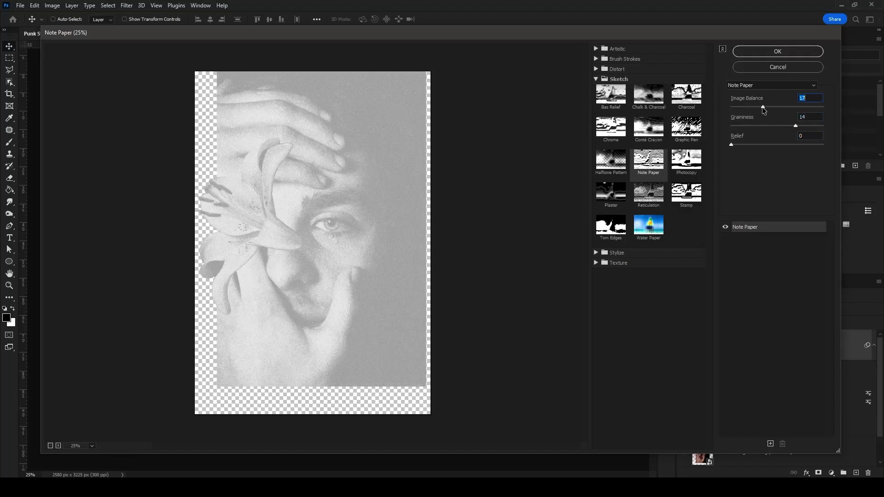
- Lower the Note Paper Graininess to 0 and set its Image Balance to 16
click(749, 126)
drag(749, 127, 731, 126)
click(787, 107)
drag(790, 108, 760, 106)
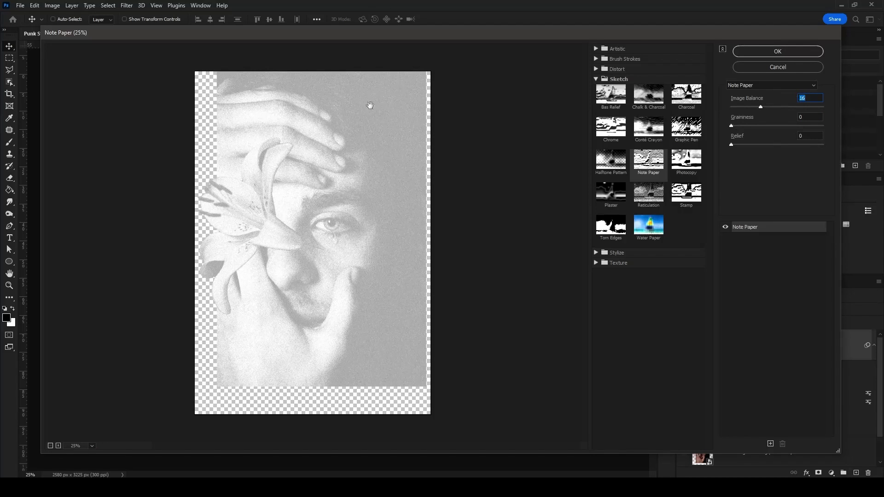
click(387, 294)
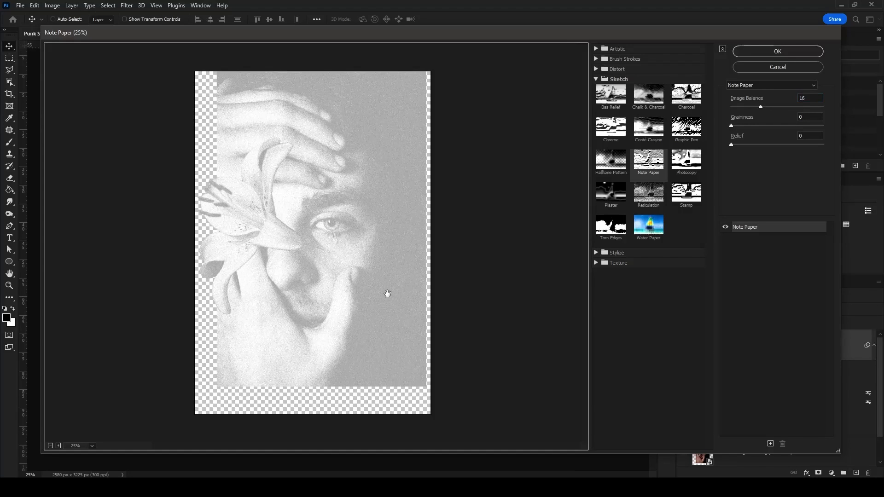
- Try the Chalk & Charcoal effect with Charcoal Area 2, Chalk Area 16 and Stroke Pressure 4
click(649, 99)
drag(756, 99, 779, 98)
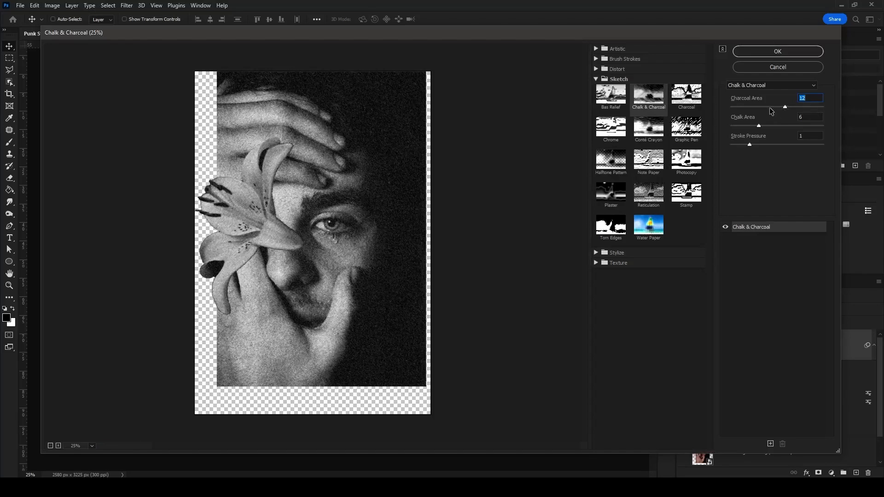
click(738, 107)
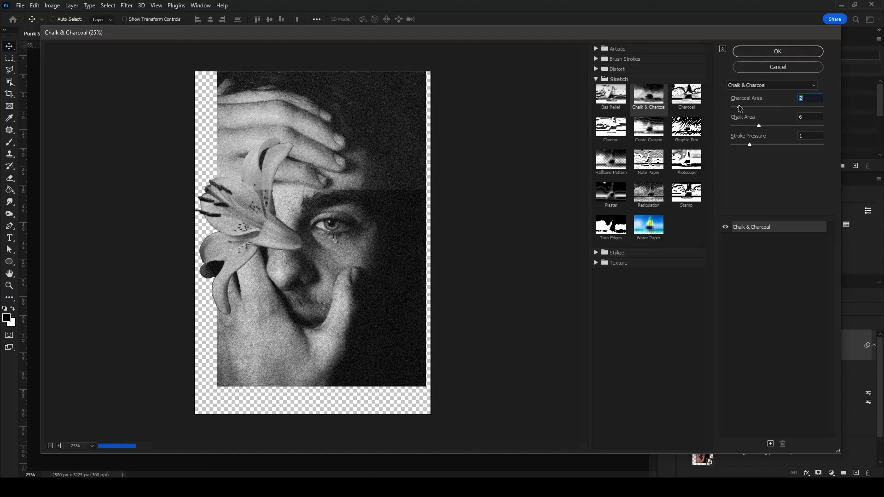
click(803, 126)
click(806, 145)
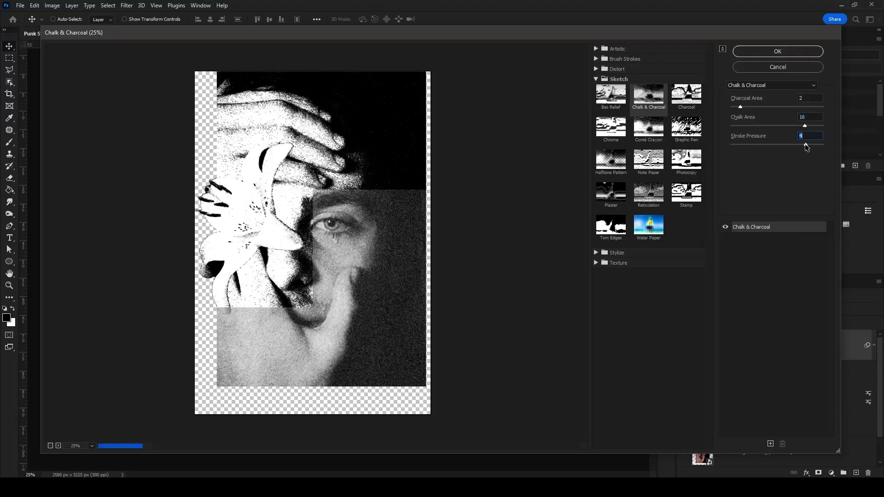
- Try Photocopy with Detail 19, preview Reticulation and Stamp, and return to the Torn Edges effect
click(686, 161)
click(803, 107)
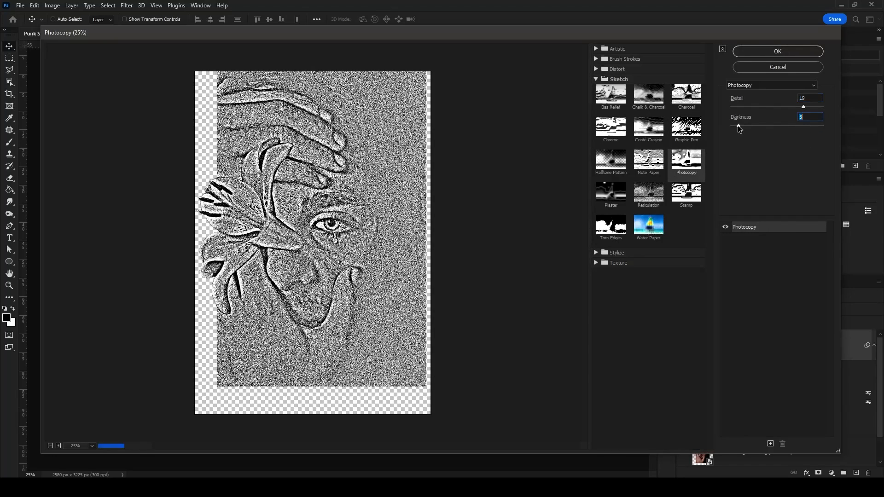
drag(738, 125, 752, 123)
click(648, 193)
click(687, 193)
click(611, 226)
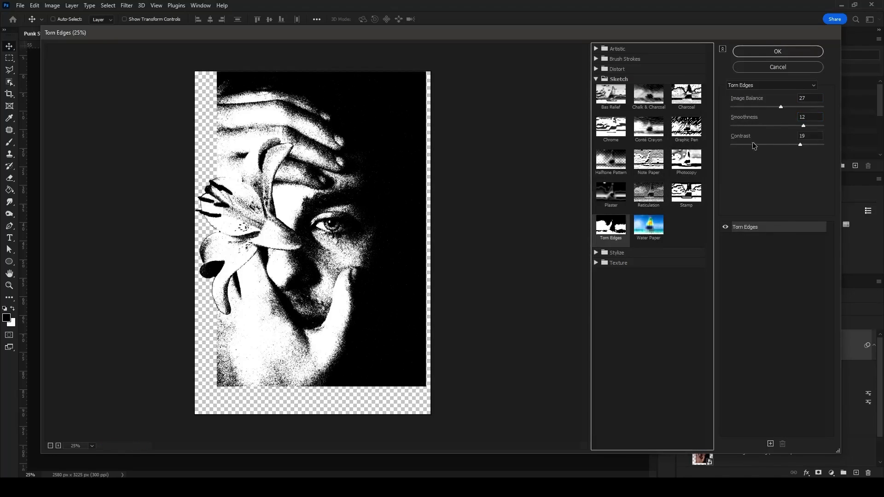
- Set Torn Edges to Image Balance 28, Smoothness 13 and Contrast 17, and apply the filter to the merged layer
click(781, 107)
click(757, 125)
click(804, 126)
click(822, 125)
click(809, 125)
click(751, 144)
drag(751, 146, 793, 146)
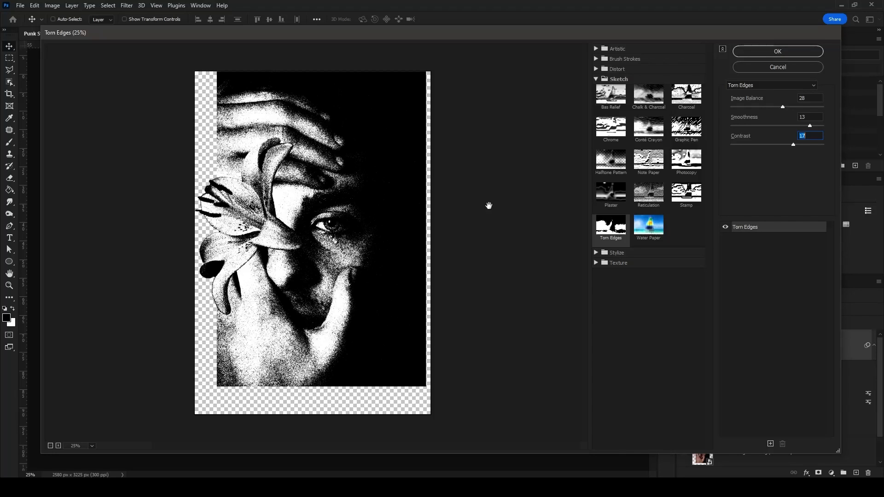
click(810, 52)
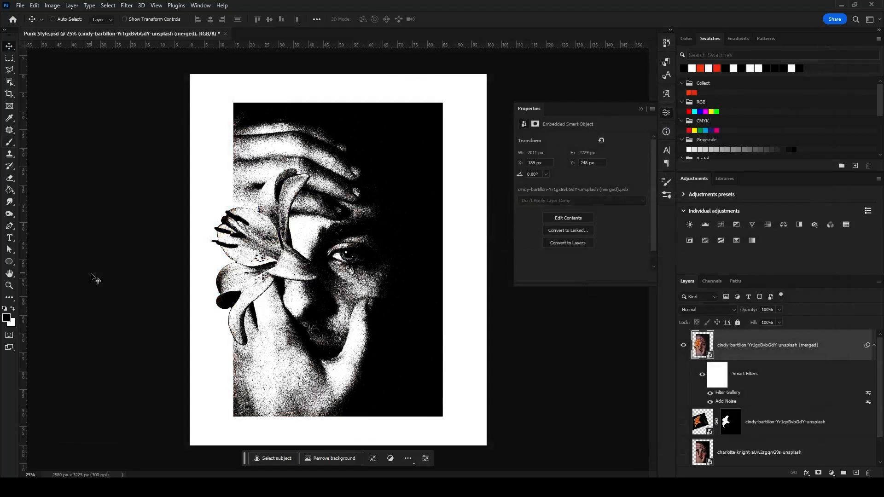
click(640, 109)
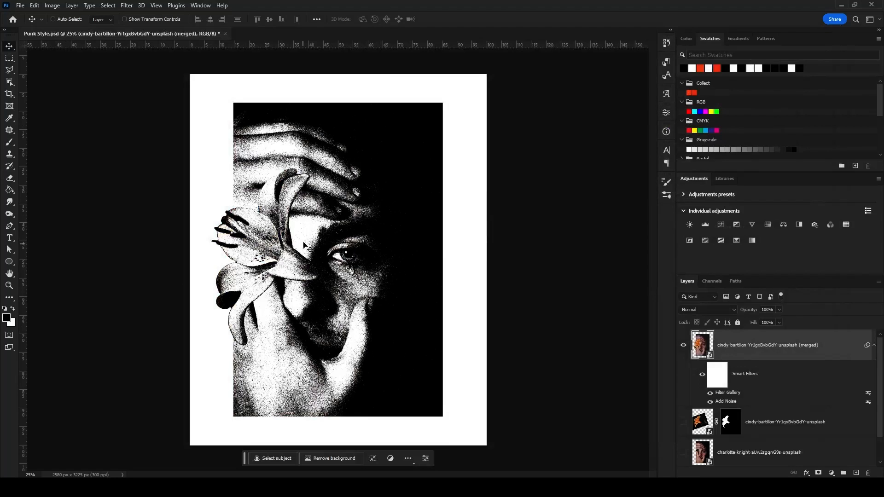
- Try raising the Add Noise smart filter amount to 62.07% and compare the image with the noise hidden and shown
key(z)
drag(325, 251, 428, 278)
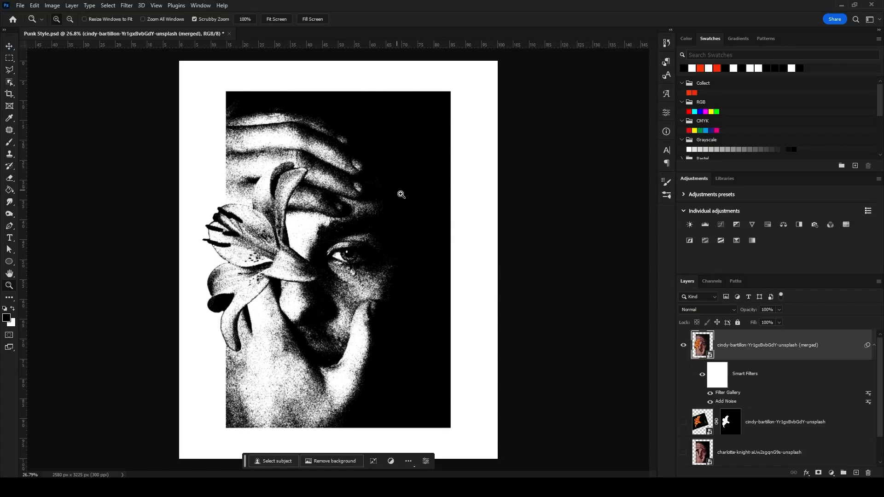
double_click(731, 401)
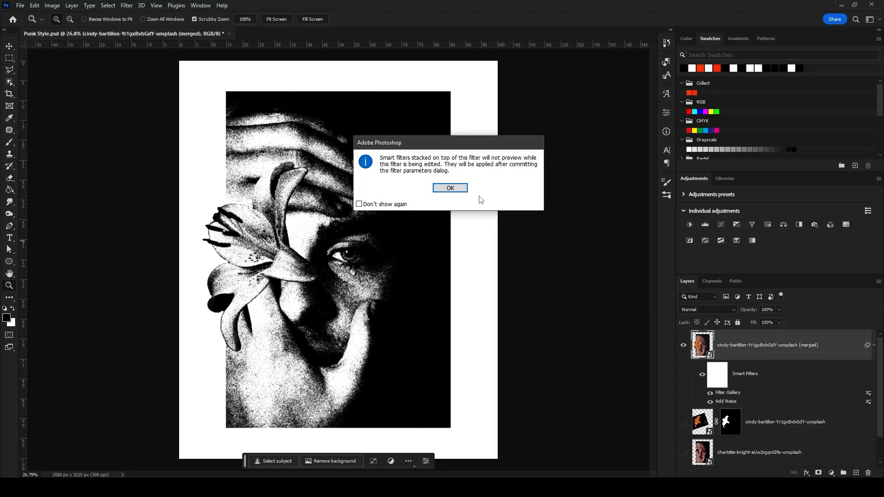
click(456, 189)
drag(430, 81, 577, 86)
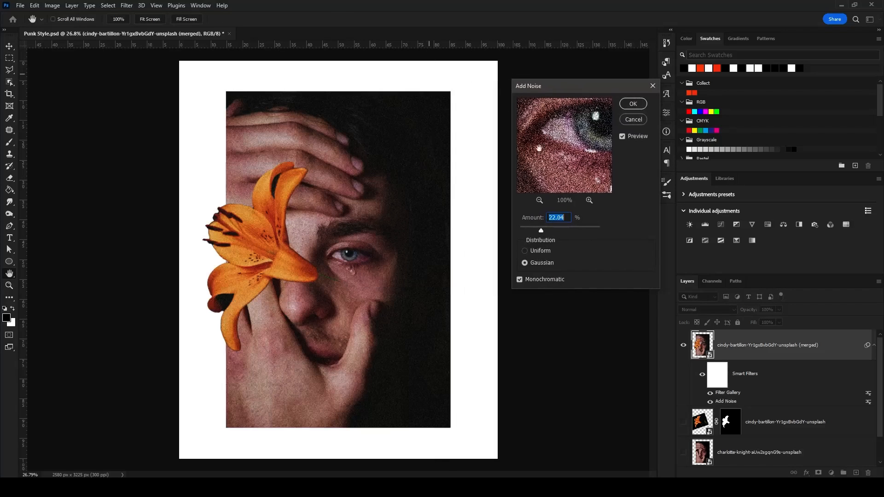
mouse_move(568, 230)
mouse_down()
mouse_move(579, 230)
mouse_move(556, 230)
mouse_up()
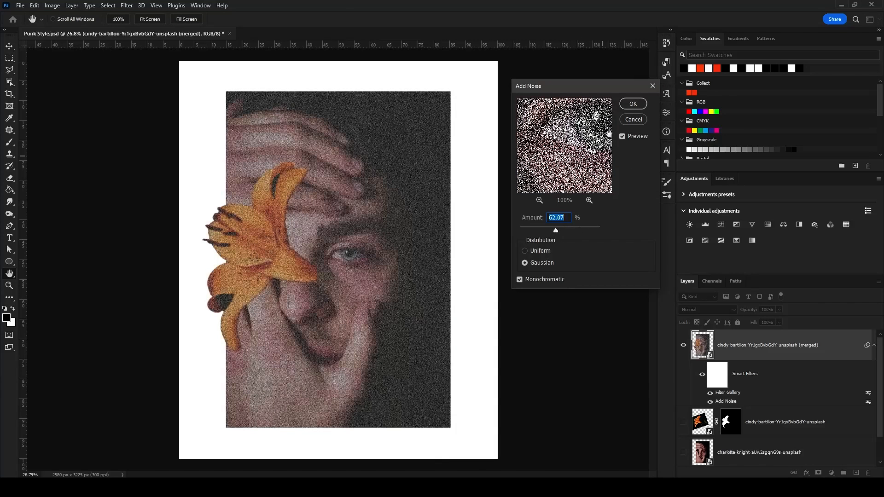
click(639, 109)
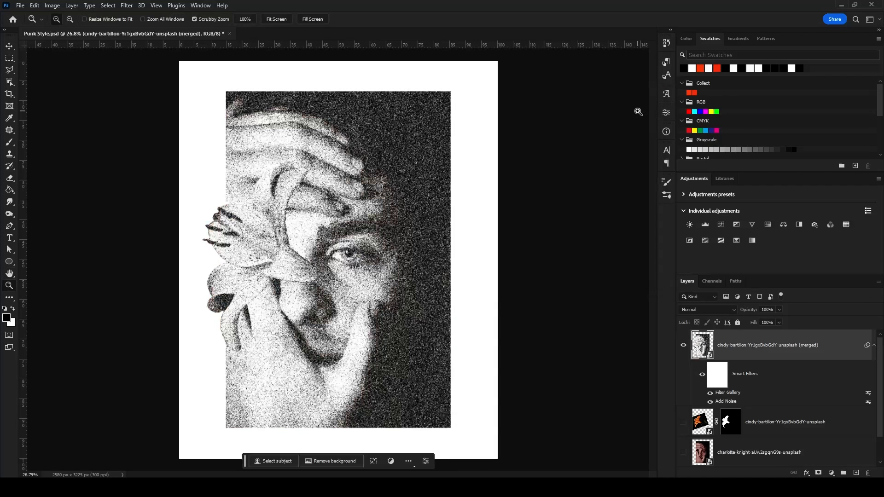
click(709, 402)
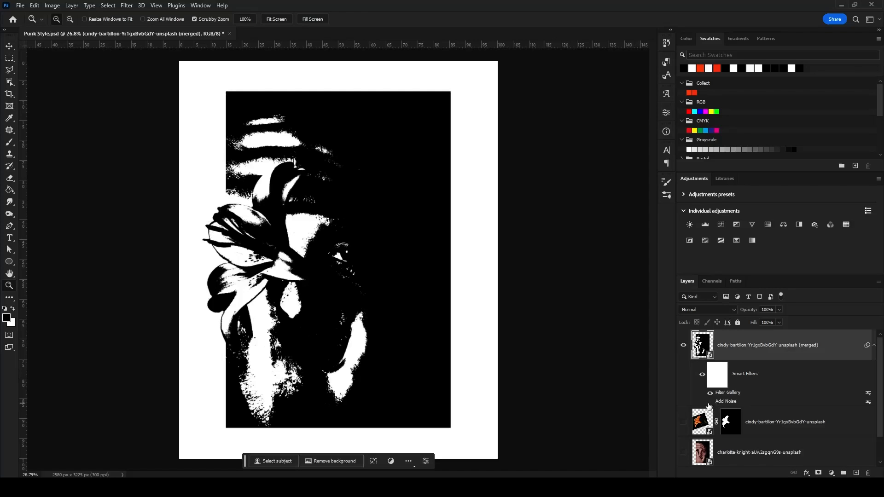
click(710, 402)
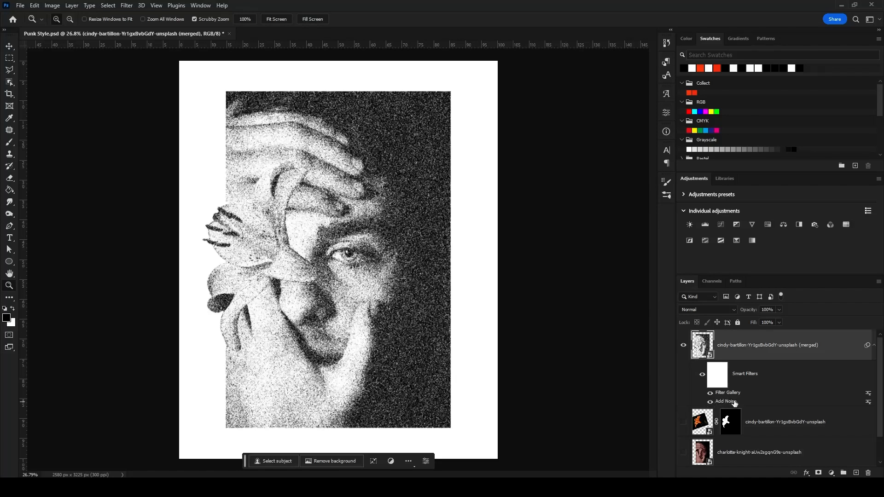
- Lower the Add Noise smart filter amount on the merged layer for a finer, less dense grain
double_click(733, 401)
click(450, 189)
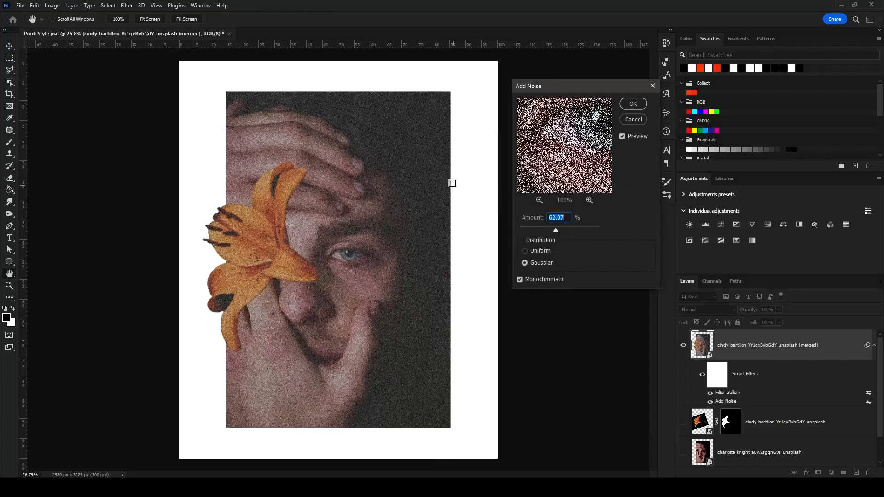
drag(545, 231, 540, 230)
click(632, 104)
key(z)
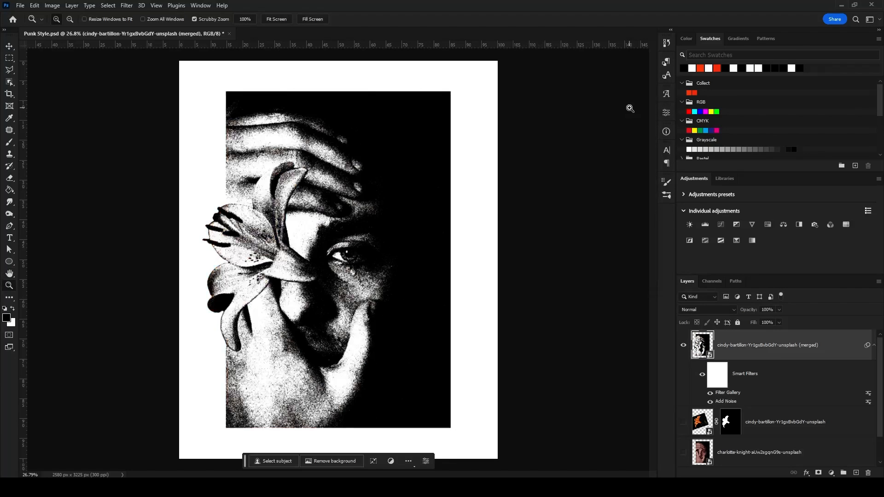
- Toggle the Add Noise smart filter's visibility to compare the Torn Edges effect with and without grain
click(709, 402)
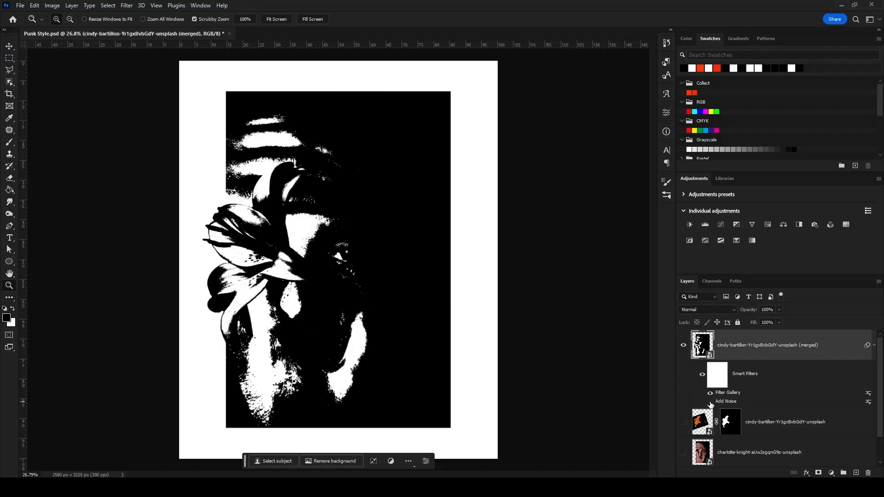
click(710, 401)
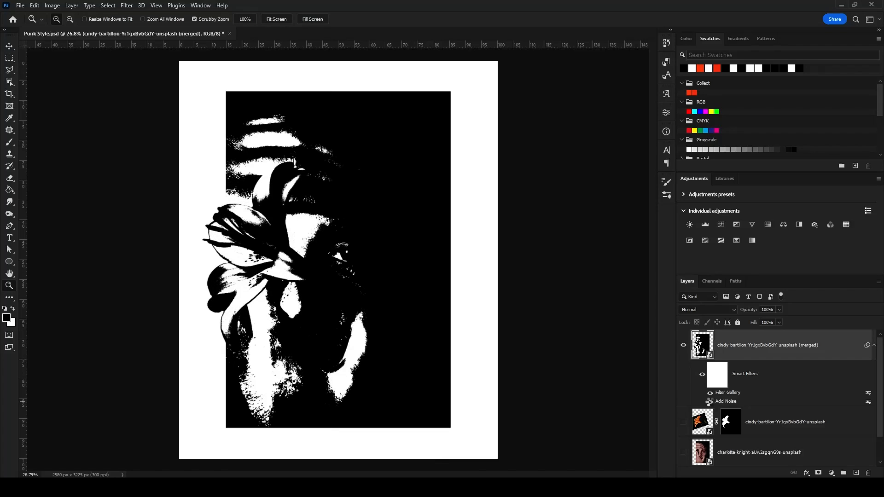
click(710, 402)
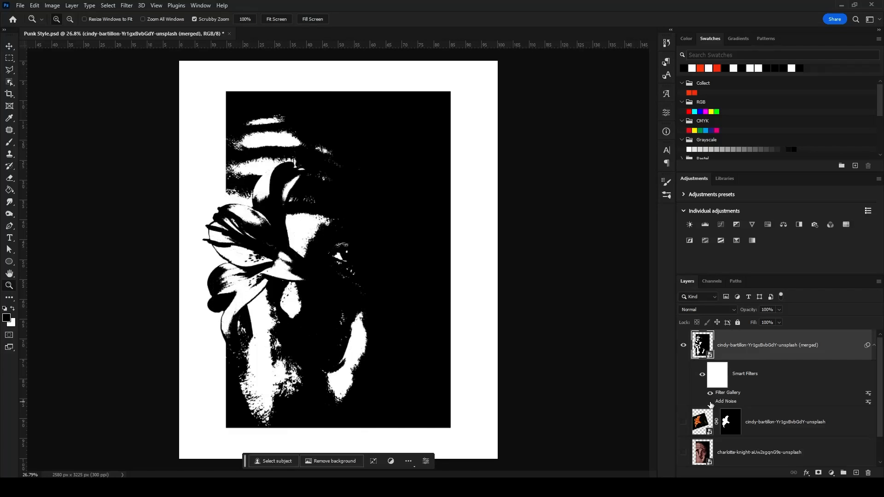
click(709, 402)
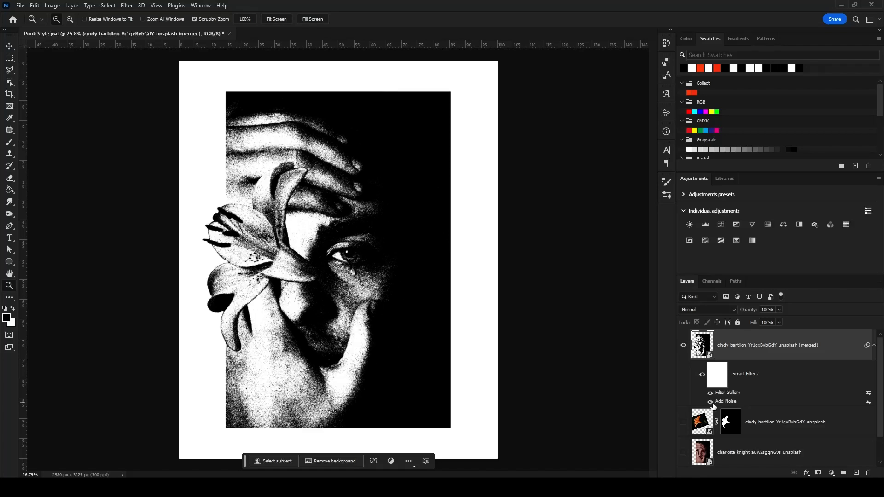
- Try Torn Edges with Image Balance 18 while the Add Noise filter is hidden, and show the noise again
click(710, 402)
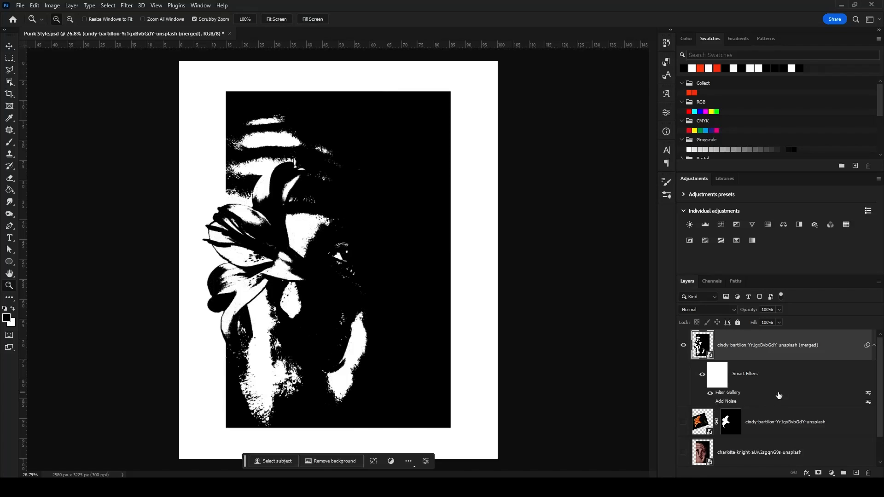
double_click(738, 393)
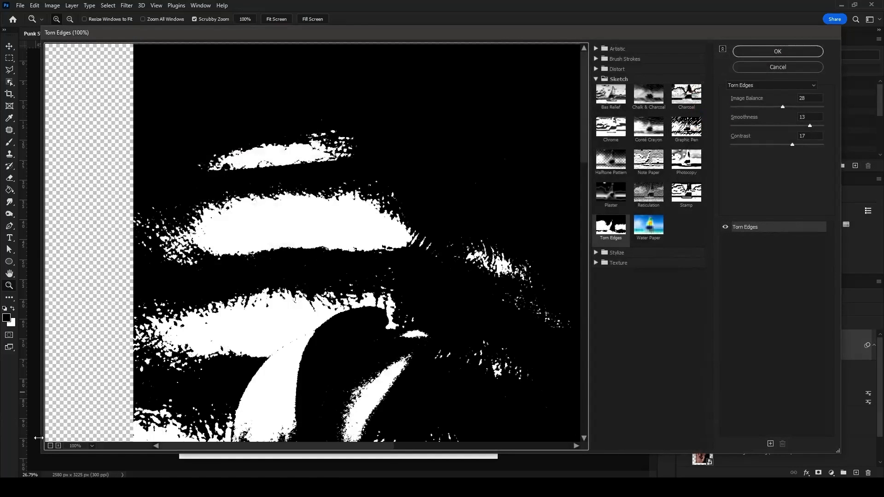
click(50, 445)
click(51, 445)
click(50, 445)
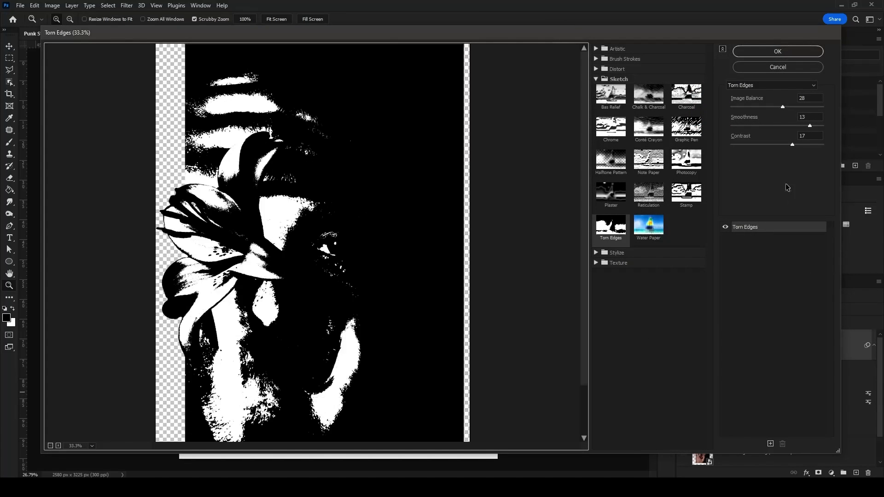
click(763, 107)
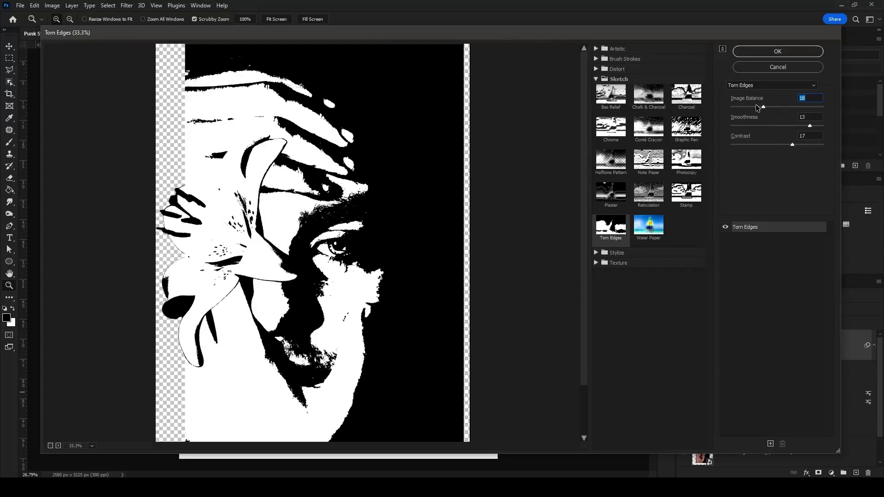
click(777, 51)
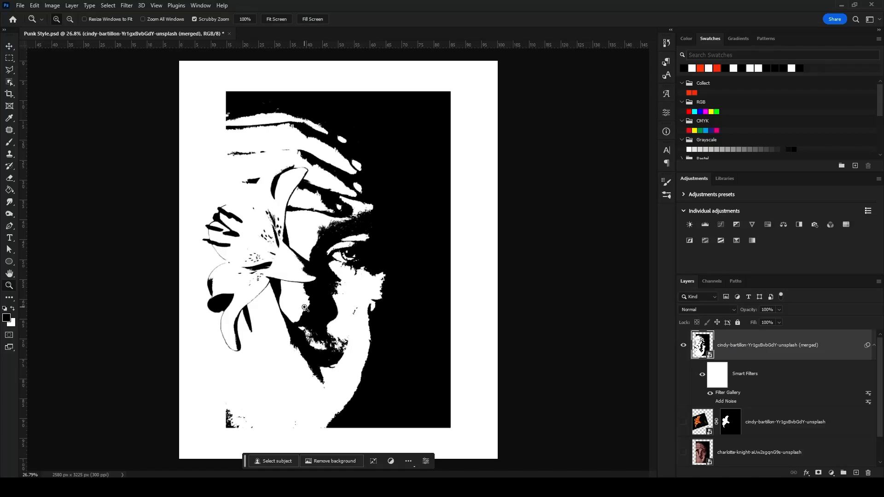
click(711, 401)
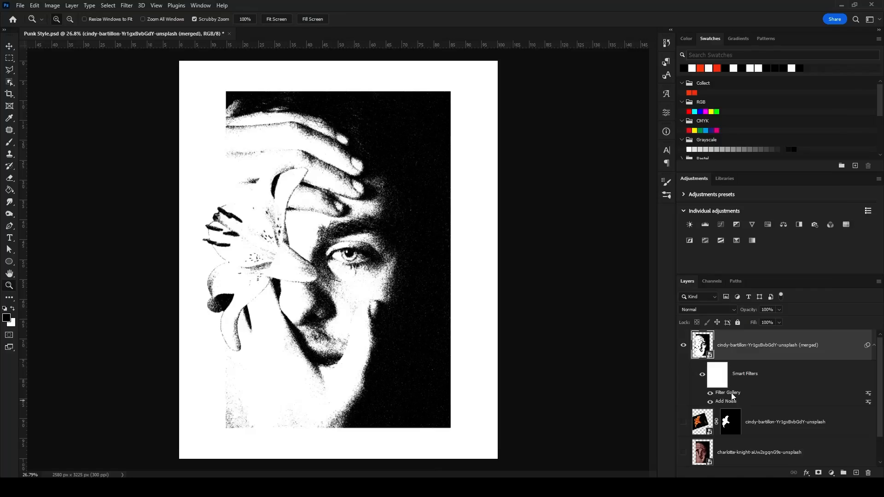
- Readjust the Torn Edges Image Balance with noise enabled for darker, grainier shading, and apply the filter
double_click(731, 393)
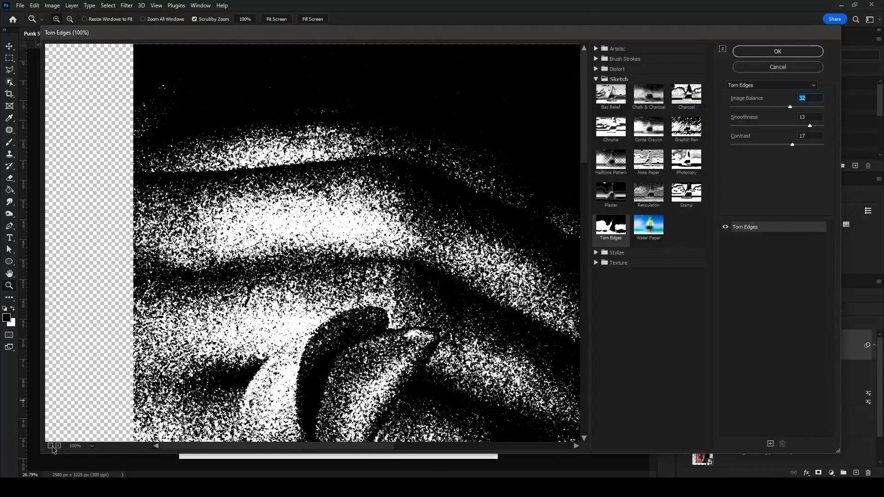
click(50, 445)
click(50, 445)
drag(790, 107, 780, 107)
key(Return)
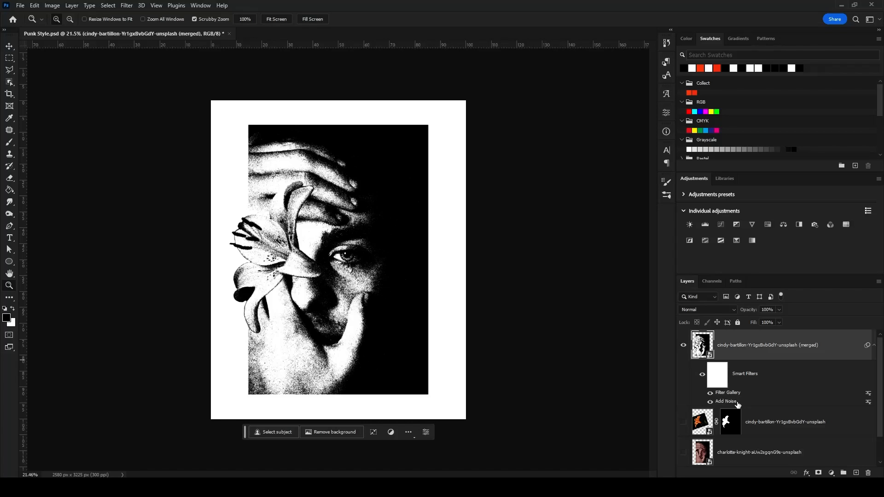
- Add a new layer directly above the Background and fill it with black
scroll(780, 414, down, 1)
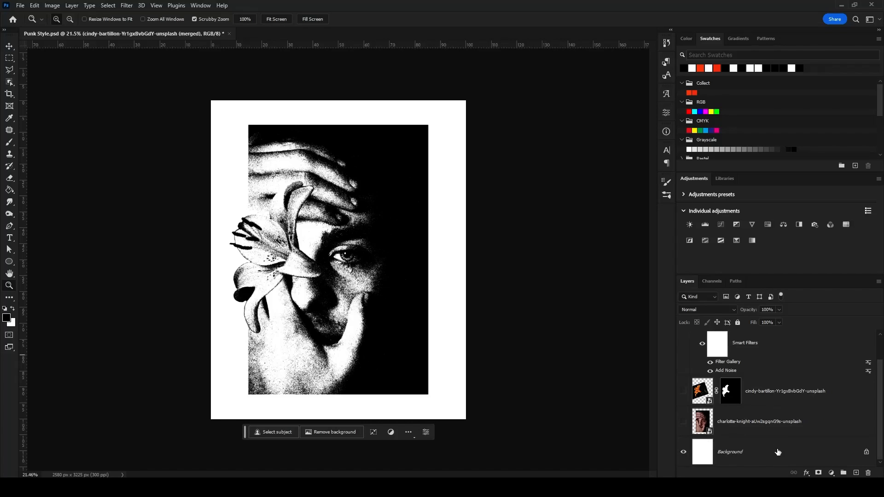
click(778, 452)
click(855, 472)
key(g)
click(412, 252)
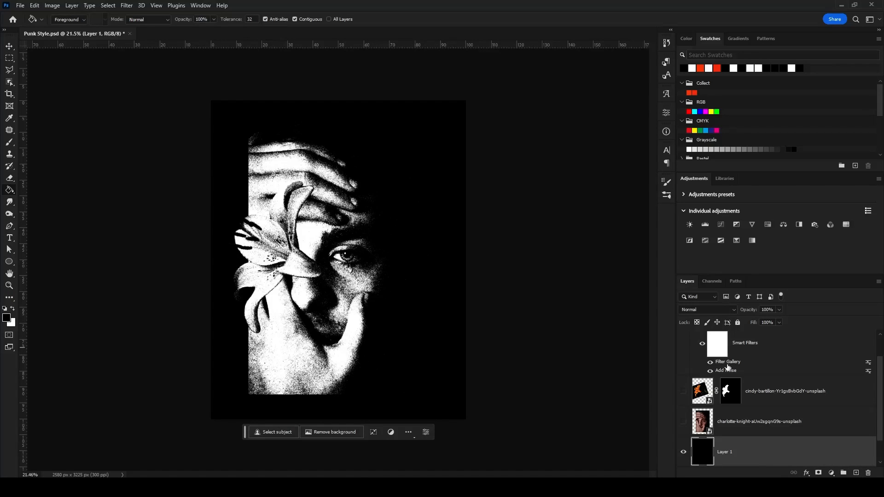
- Compare the color channels, load the Red channel as a selection, and use it to mask the merged image layer
scroll(731, 373, up, 1)
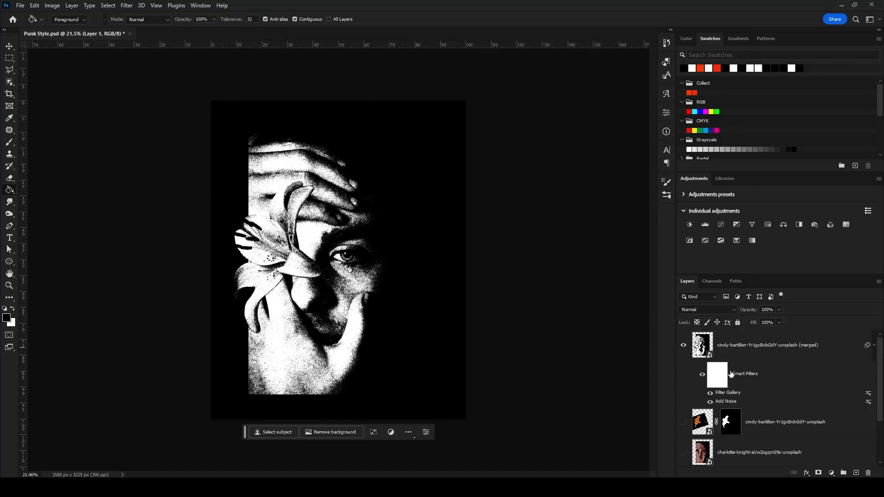
click(716, 283)
click(734, 318)
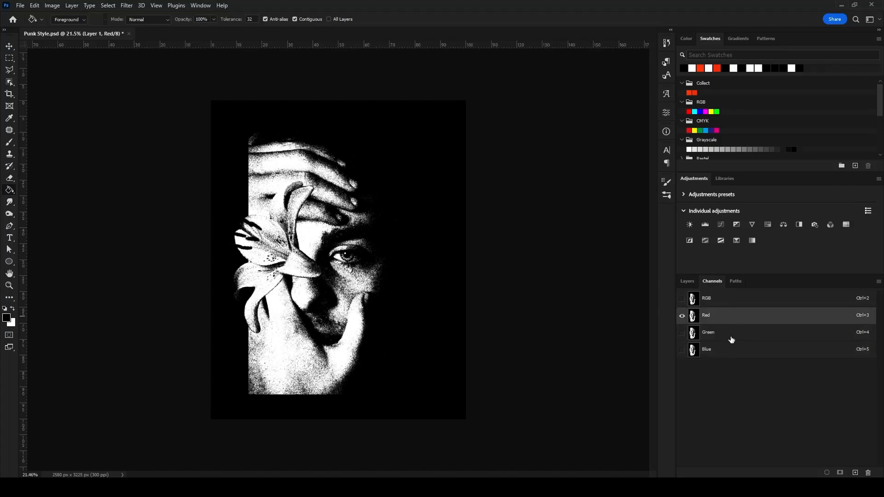
click(732, 339)
click(732, 352)
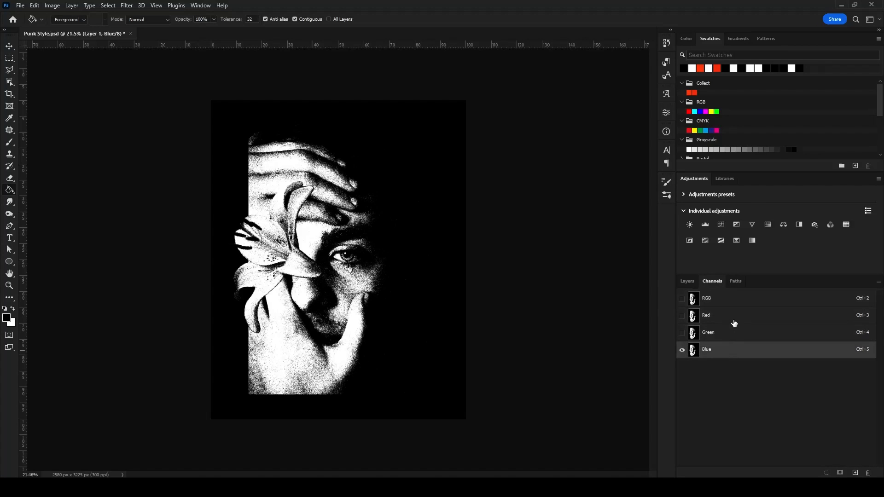
click(735, 323)
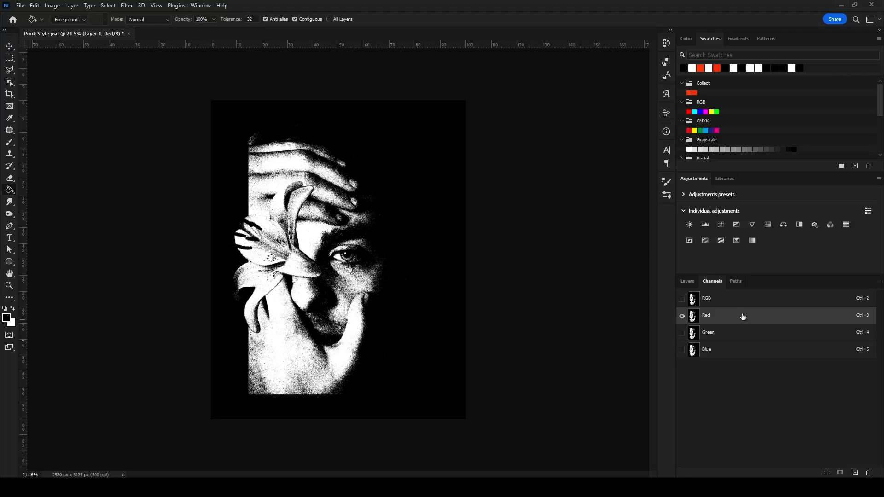
ctrl+click(693, 316)
click(706, 300)
click(686, 281)
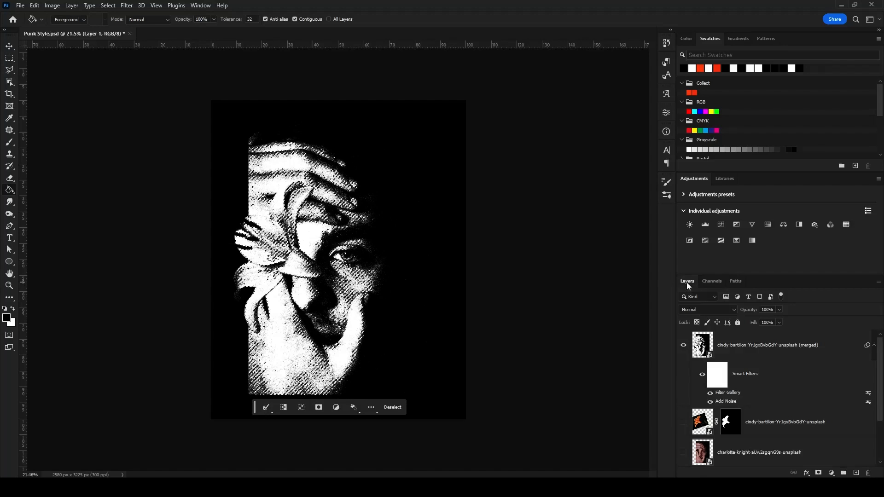
click(714, 347)
click(817, 472)
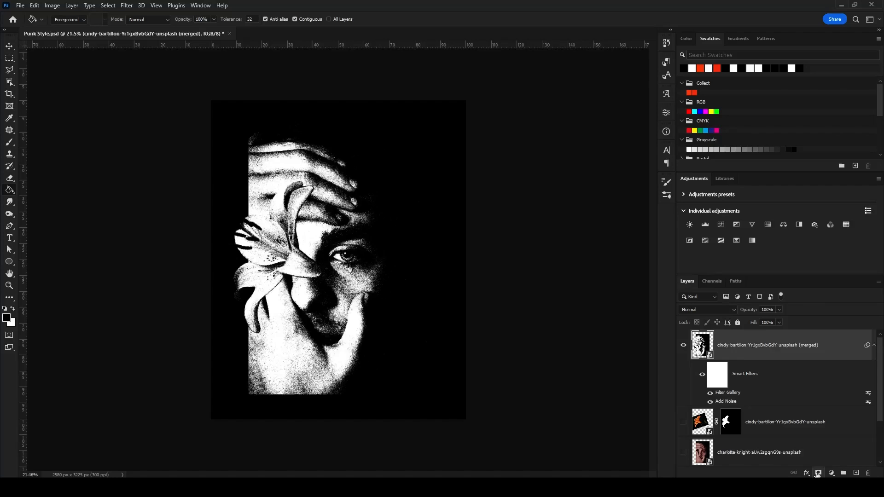
- Fill the black layer above the Background with the red-orange swatch color
scroll(741, 415, down, 2)
click(740, 410)
click(700, 67)
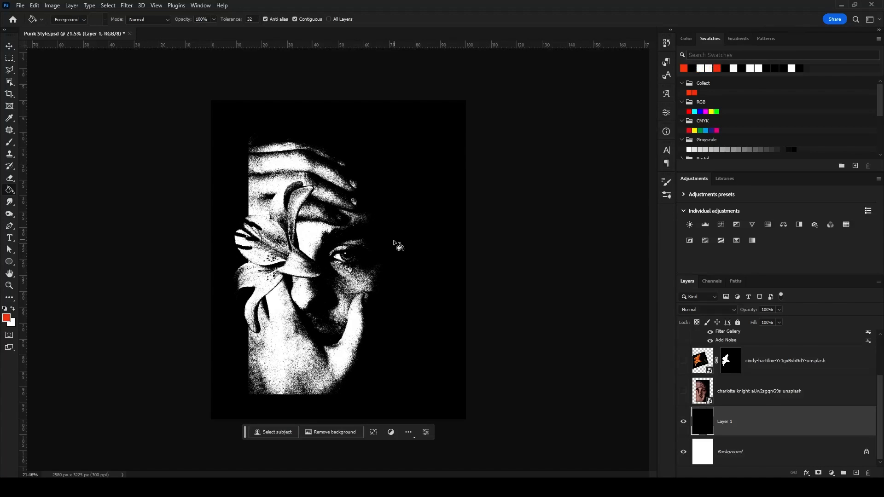
click(394, 237)
key(z)
mouse_move(394, 237)
mouse_down()
mouse_move(405, 234)
mouse_move(325, 230)
mouse_up()
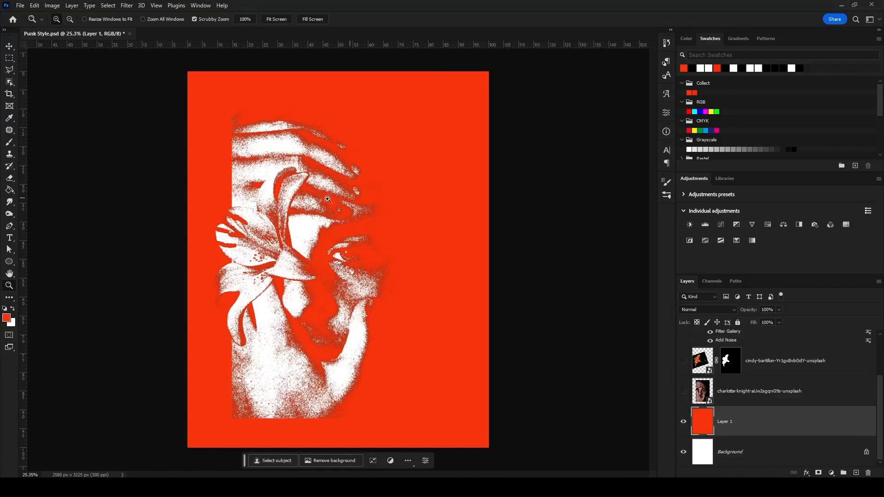
scroll(791, 411, up, 2)
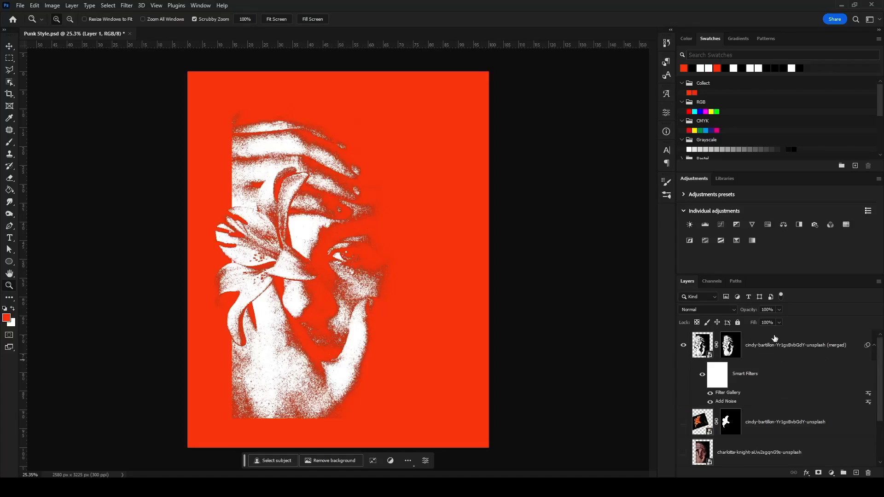
- Add a new layer clipped to the merged portrait image and fill it with white
click(773, 339)
mouse_move(432, 274)
mouse_down()
mouse_move(420, 274)
mouse_move(469, 274)
mouse_move(441, 275)
mouse_up()
key(v)
key(z)
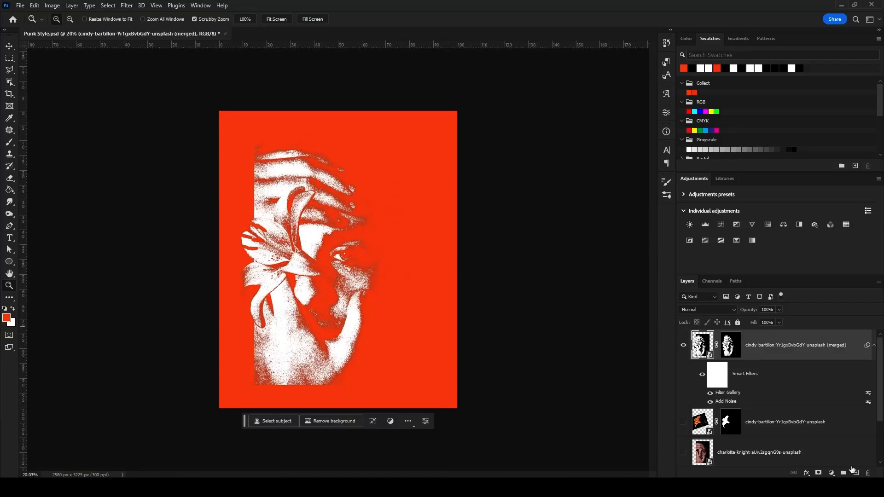
click(855, 474)
key(ctrl+alt+g)
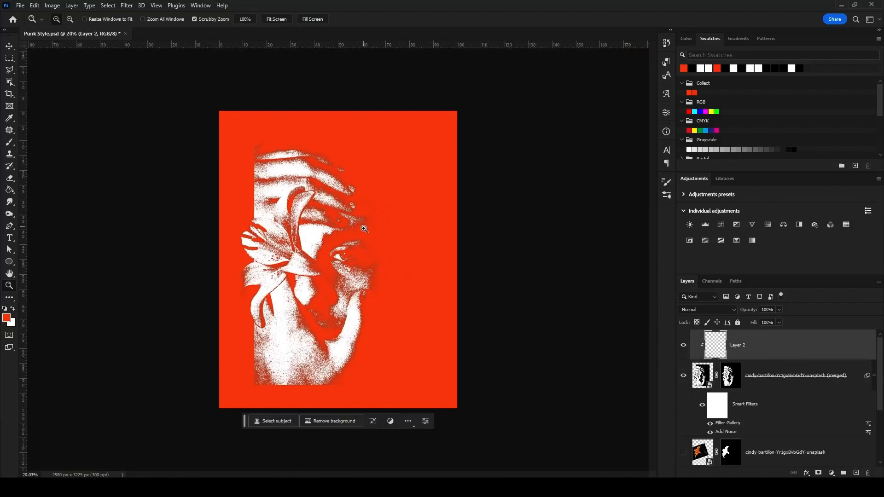
key(x)
key(g)
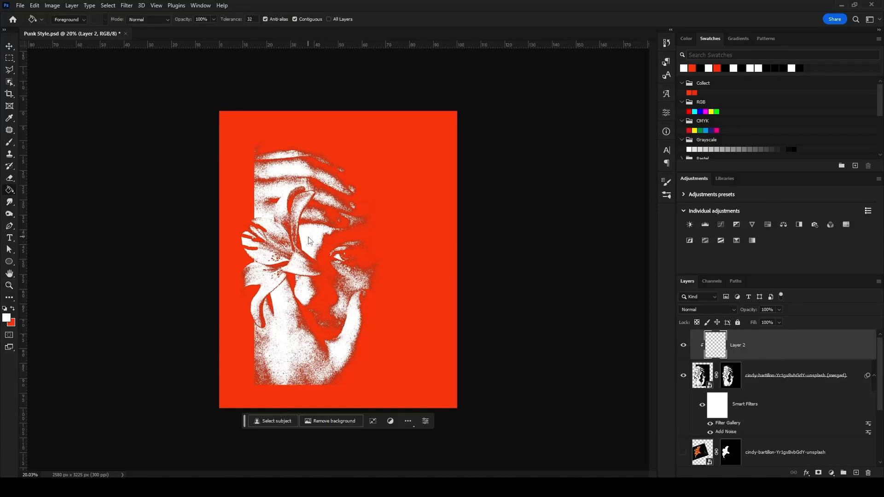
click(308, 240)
- Fill the red-orange layer above the Background with black
scroll(370, 251, down, 2)
scroll(778, 418, down, 5)
click(778, 420)
key(d)
click(402, 240)
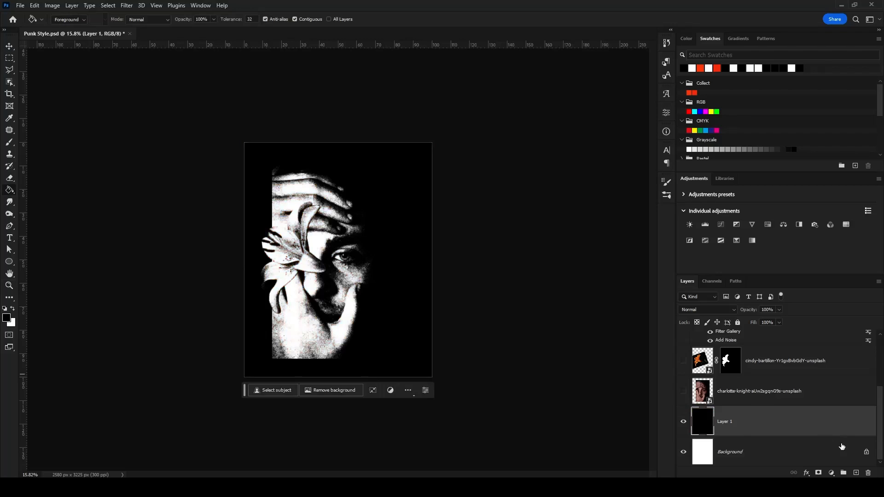
- Fill the white layer clipped to the merged portrait with the red-orange swatch color
scroll(842, 447, up, 5)
click(711, 372)
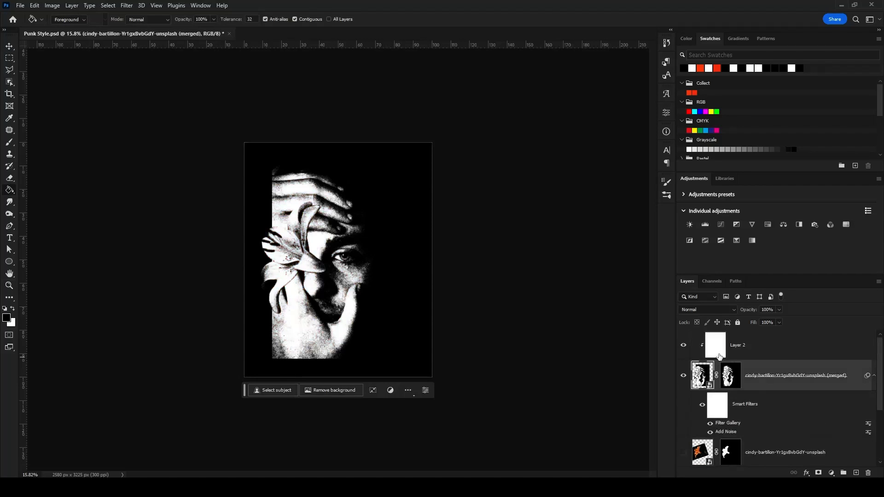
click(719, 354)
click(701, 68)
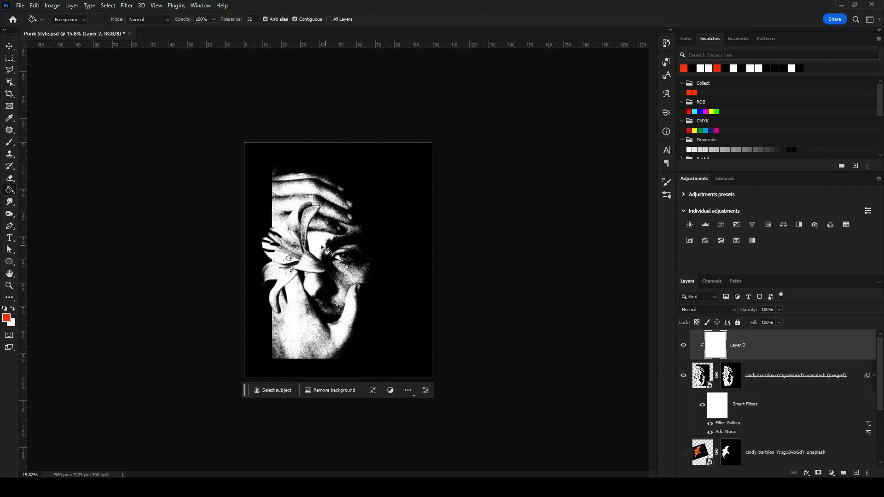
click(325, 250)
key(z)
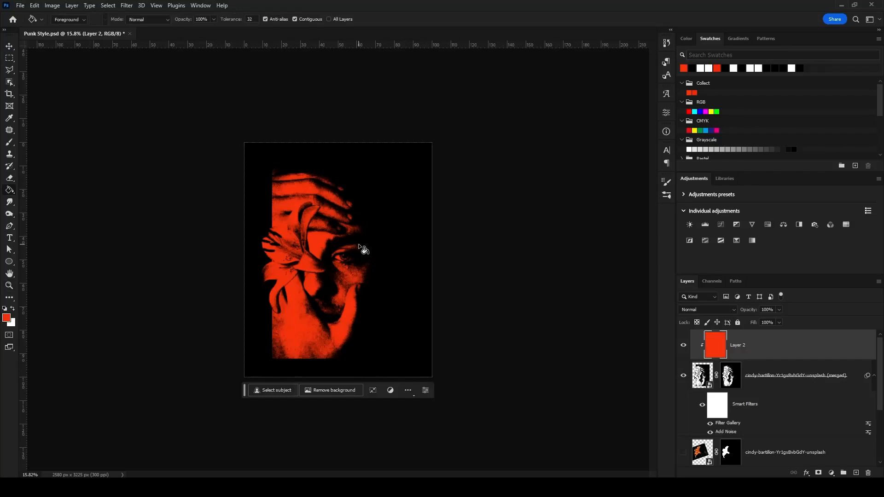
drag(361, 244, 365, 241)
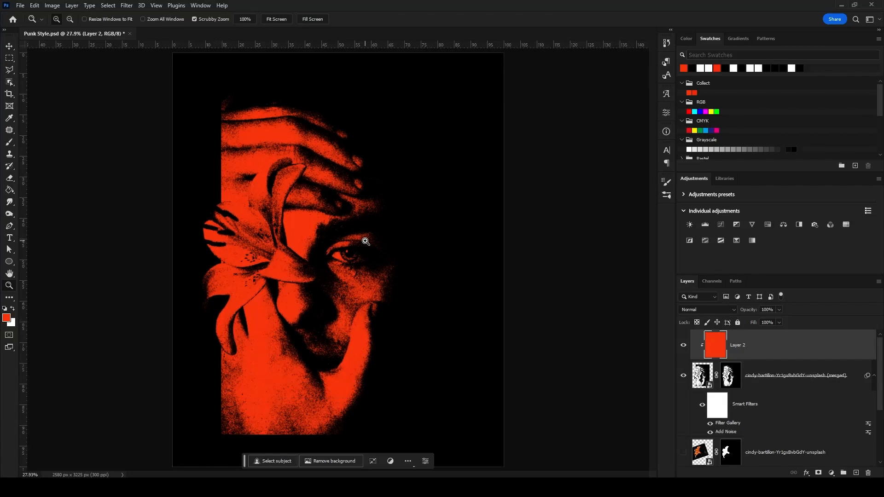
- Draw a circle about 1202 px wide directly above the hidden original portrait layer and recolor it white
scroll(841, 354, down, 3)
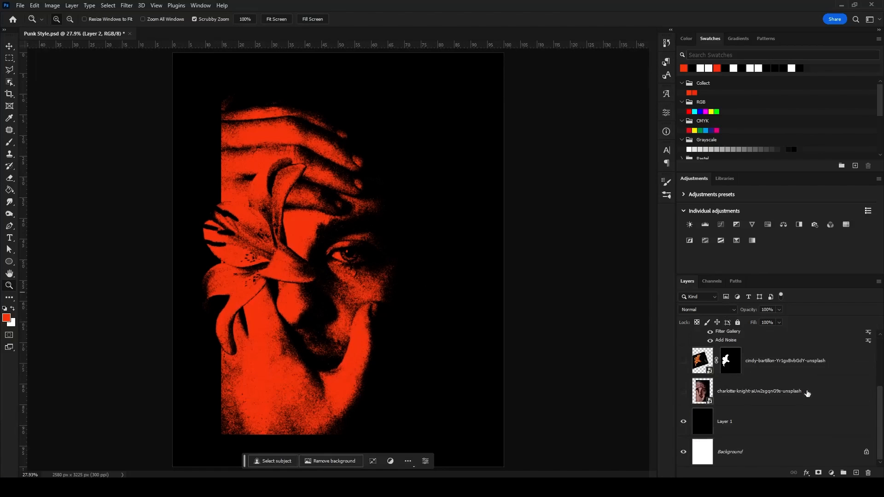
click(815, 391)
mouse_move(326, 240)
mouse_down()
mouse_move(317, 244)
mouse_move(377, 231)
mouse_move(397, 213)
mouse_up()
key(u)
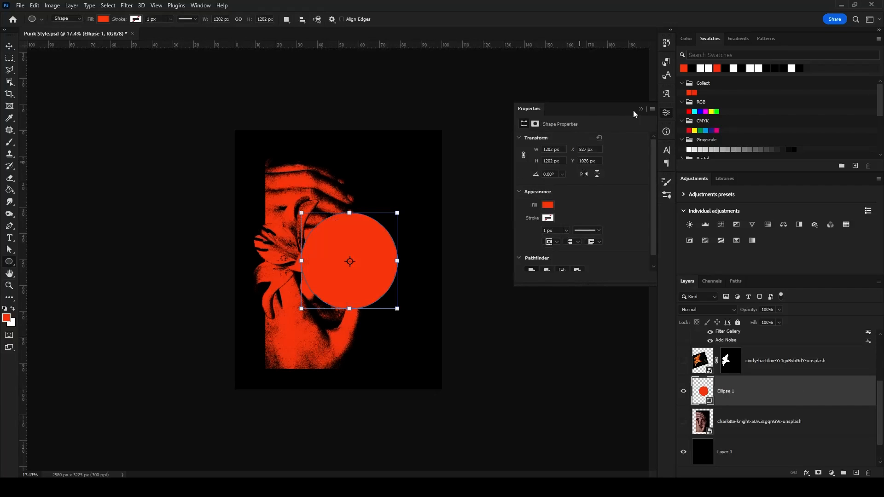
click(640, 109)
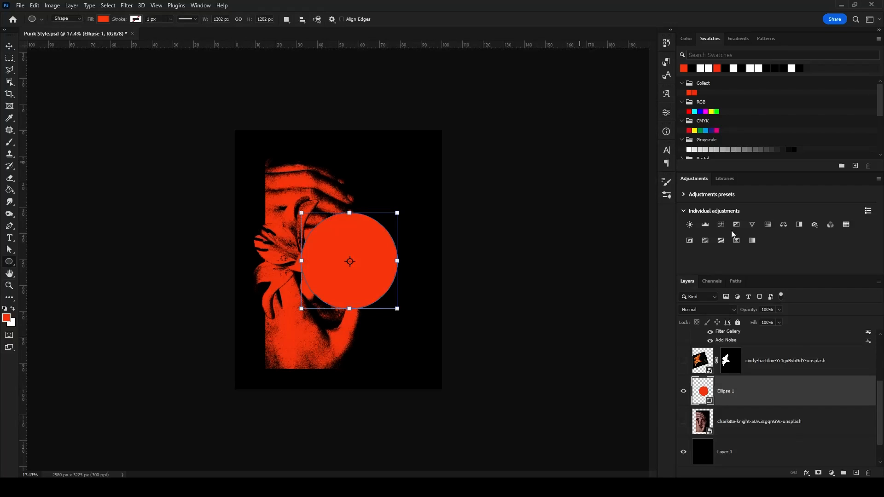
click(709, 68)
key(v)
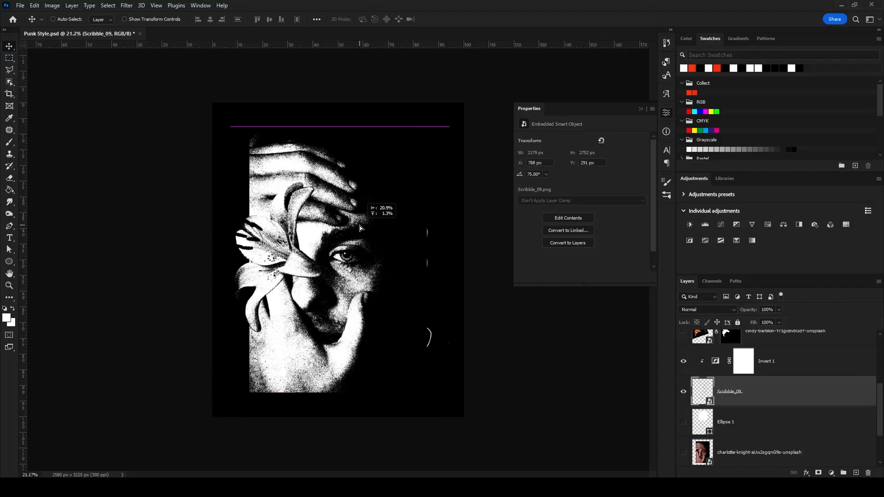
- Shift the Scribble_09 graphic behind the portrait's lily side and re-enable the merged layer's mask
mouse_move(343, 205)
mouse_down()
mouse_move(328, 226)
mouse_move(307, 220)
mouse_up()
scroll(719, 402, up, 3)
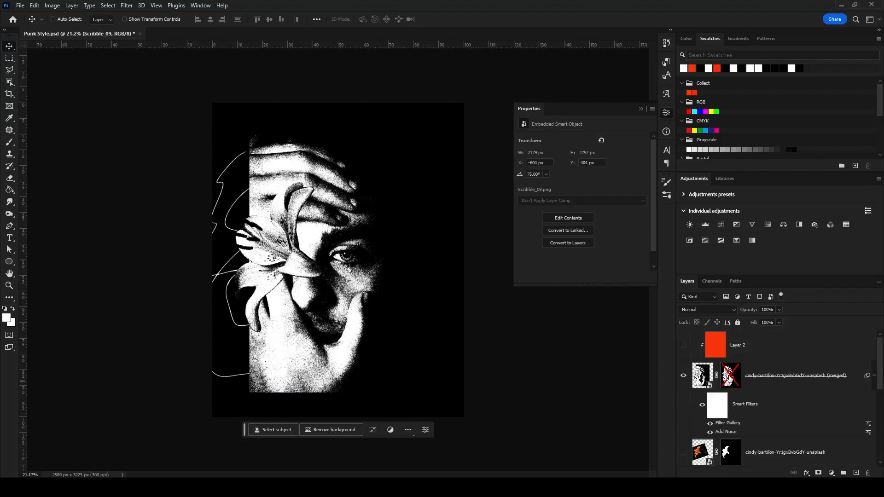
shift+click(729, 375)
- Hide the Scribble_09 graphic, and show and select the red-orange layer clipped to the merged portrait
scroll(718, 401, down, 3)
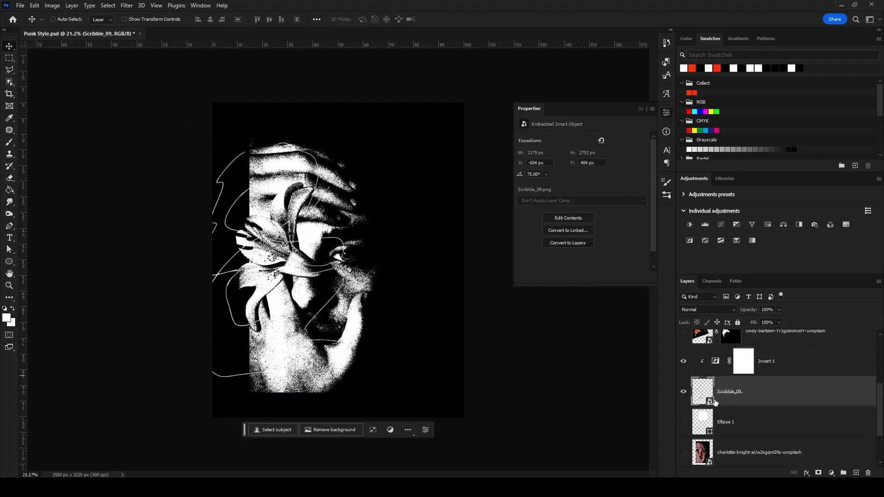
click(683, 395)
scroll(744, 410, up, 3)
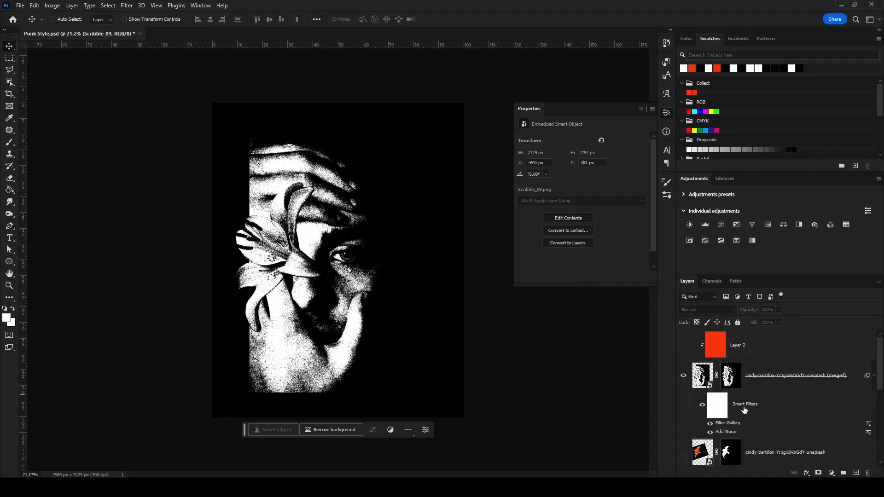
click(715, 386)
click(683, 345)
click(755, 350)
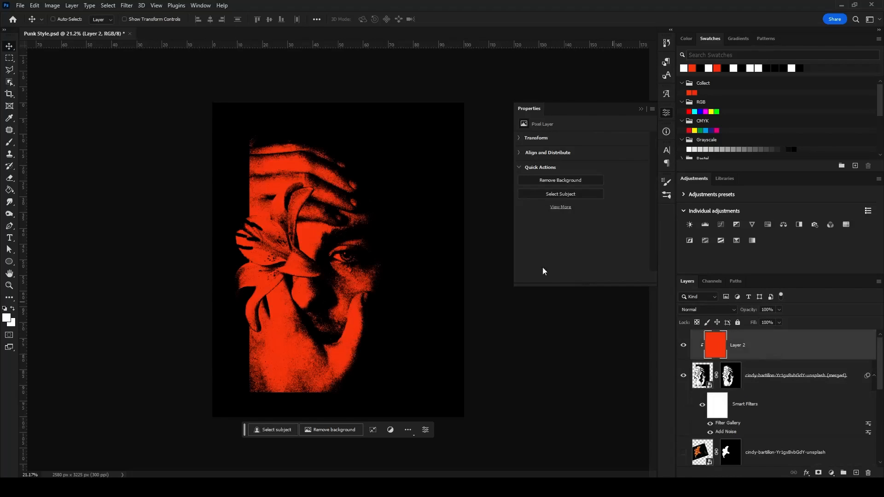
- Recolor the clipped color layer with the pure red RGB swatch
click(688, 111)
key(g)
click(288, 214)
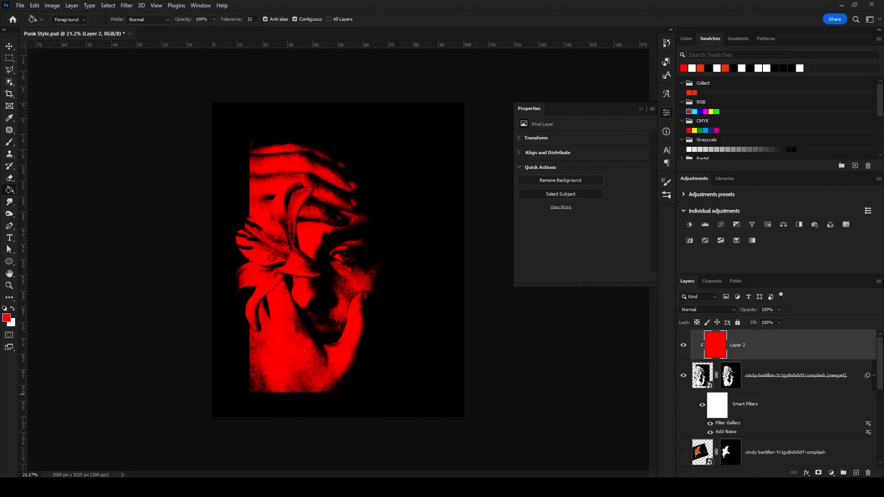
- Place the black-and-white photo of the young man above all layers and copy the merged layer's smart filters onto it
drag(883, 303, 335, 284)
key(Return)
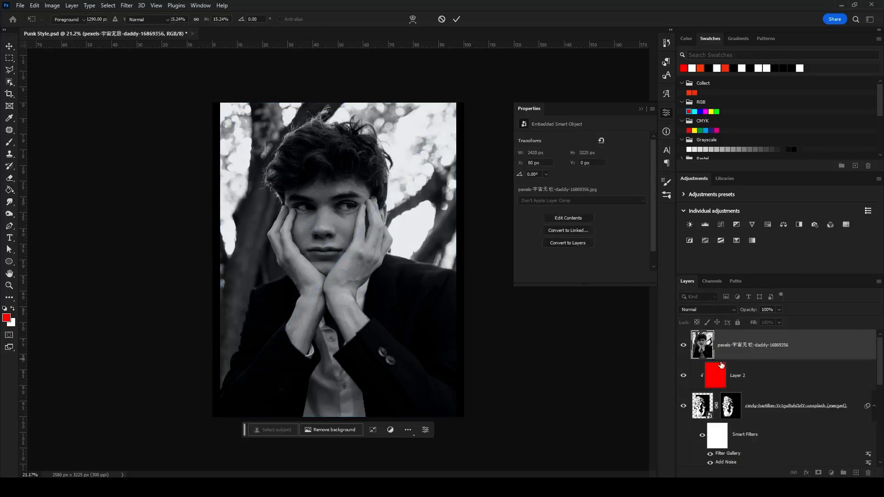
scroll(736, 379, down, 1)
scroll(743, 428, up, 1)
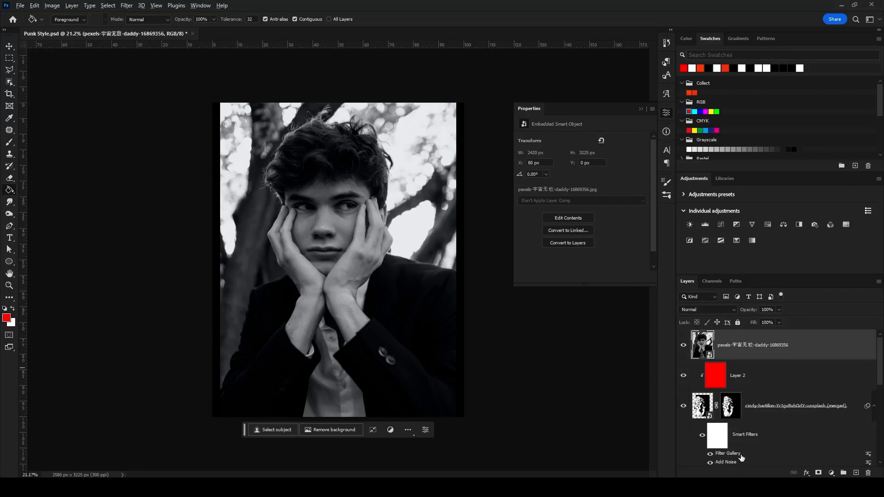
drag(746, 366, 749, 343)
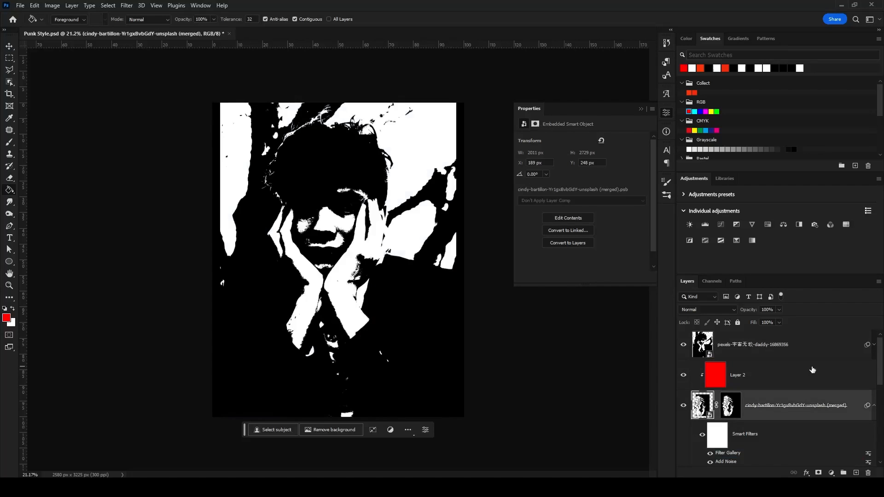
- Load the composite RGB channel as a selection and use it to mask the young man's photo layer
click(750, 342)
click(712, 282)
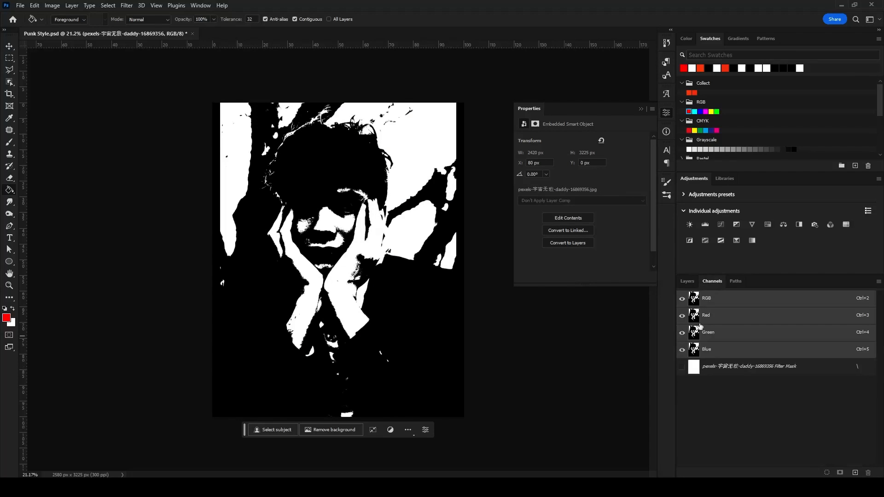
ctrl+click(694, 298)
click(686, 281)
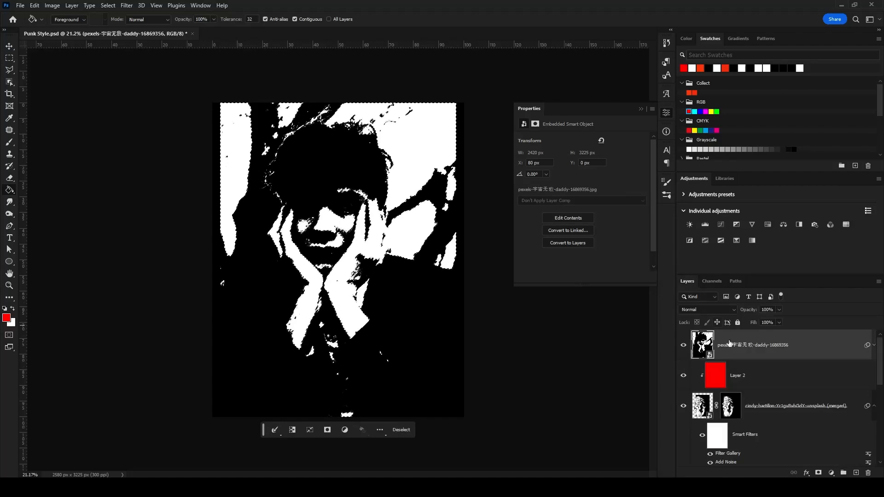
click(818, 473)
- Scale the young man's masked photo to about 73% and move it to the poster's upper right
key(v)
drag(374, 236, 374, 314)
key(ctrl+t)
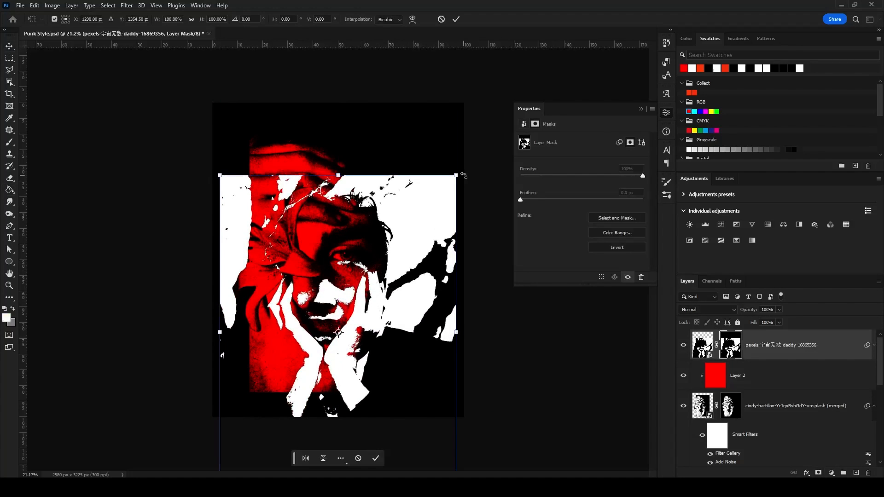
drag(457, 174, 424, 218)
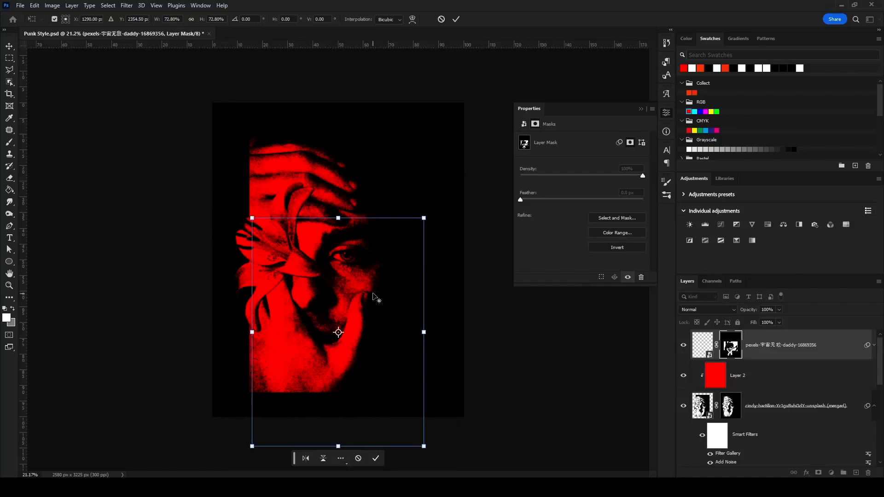
drag(377, 293, 400, 241)
key(Return)
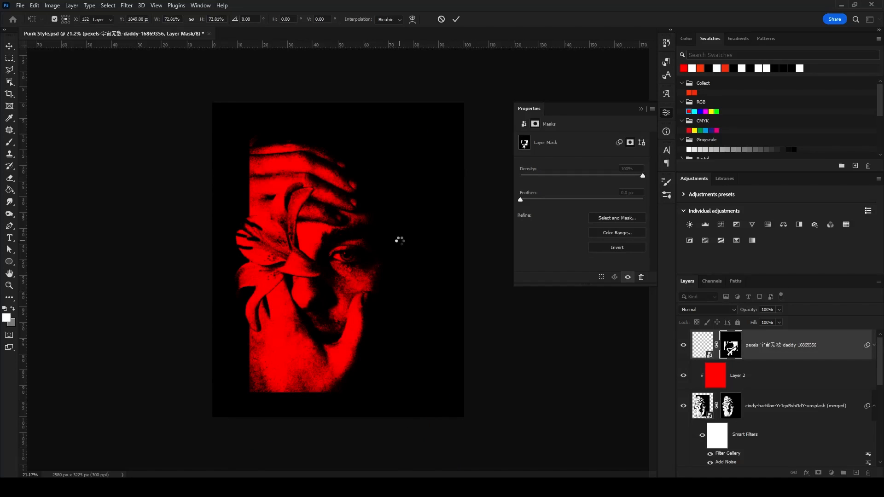
drag(400, 242, 423, 179)
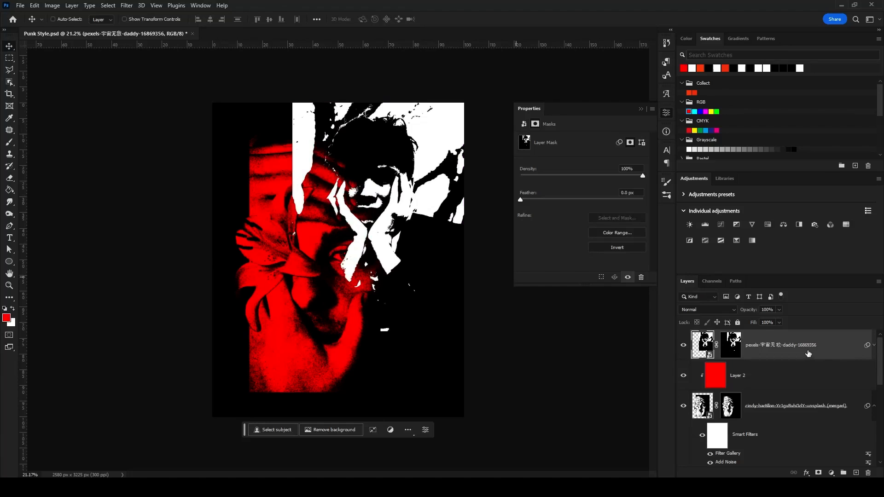
- Move the young man's photo below the merged portrait in the layer stack and adjust its position on the poster
drag(861, 485, 829, 408)
key(z)
drag(377, 192, 390, 218)
key(v)
drag(395, 269, 396, 272)
- Position the block of repeated "put text here" placeholder text behind the portrait at the poster's lower right
drag(290, 203, 424, 332)
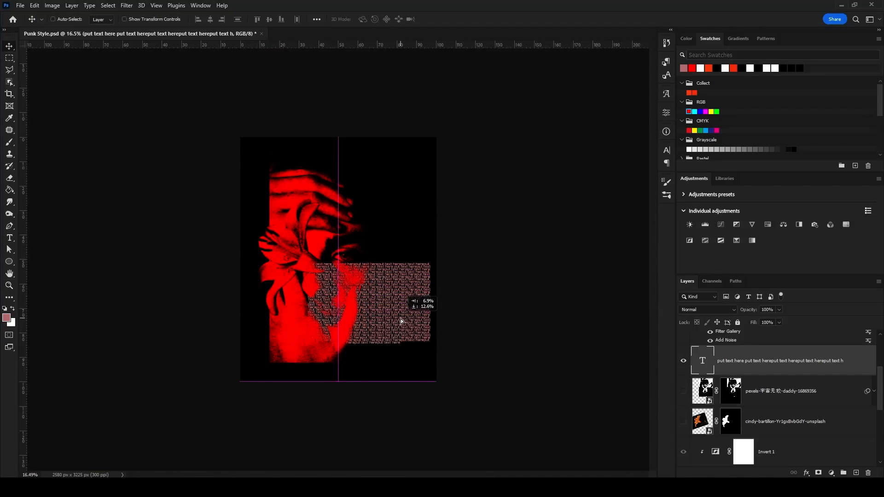
drag(400, 318, 401, 317)
key(z)
mouse_move(386, 265)
mouse_down()
mouse_move(406, 247)
mouse_move(379, 270)
mouse_up()
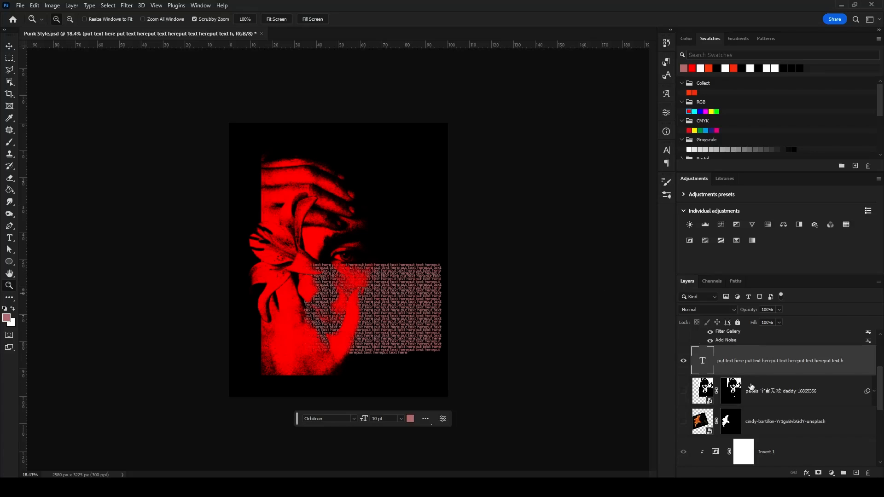
- Add a Gradient Map adjustment above the clipped red layer and give its gradient a dusty pink color stop at 26%
scroll(751, 386, up, 3)
click(753, 340)
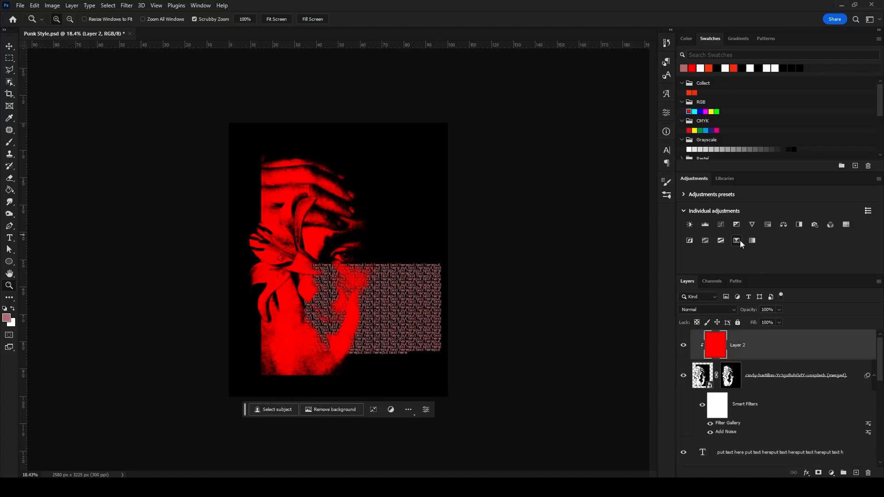
click(738, 240)
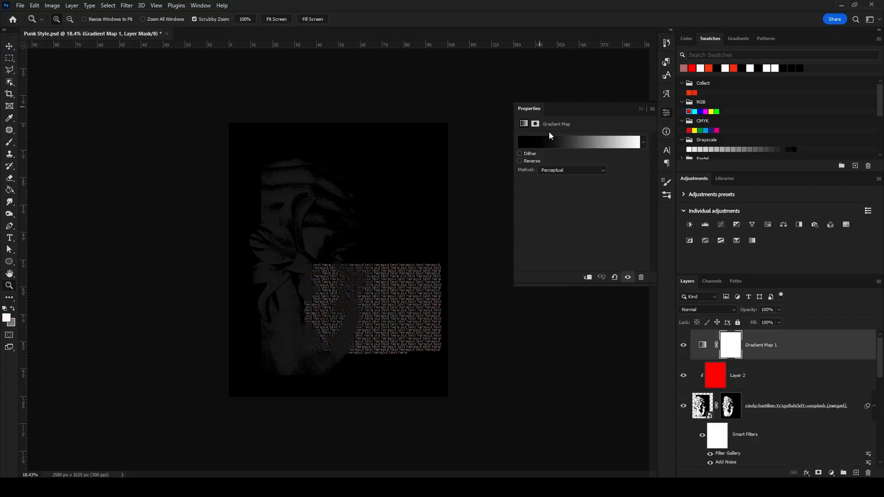
click(600, 142)
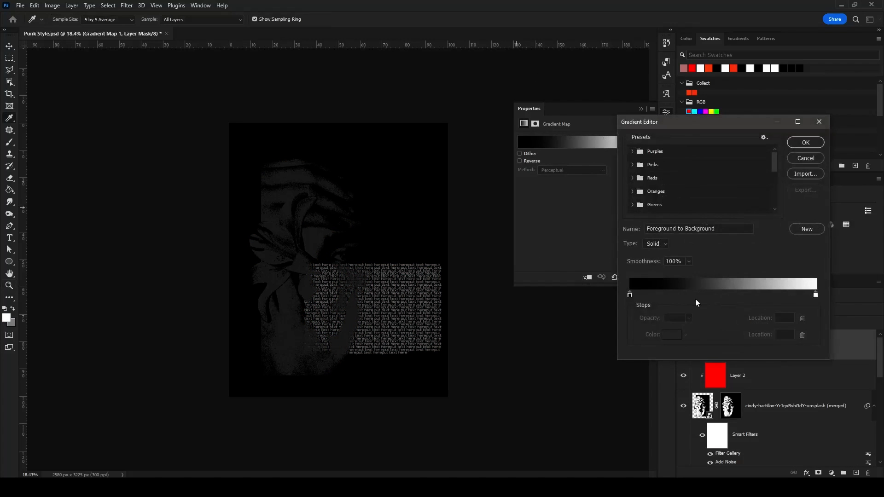
click(677, 294)
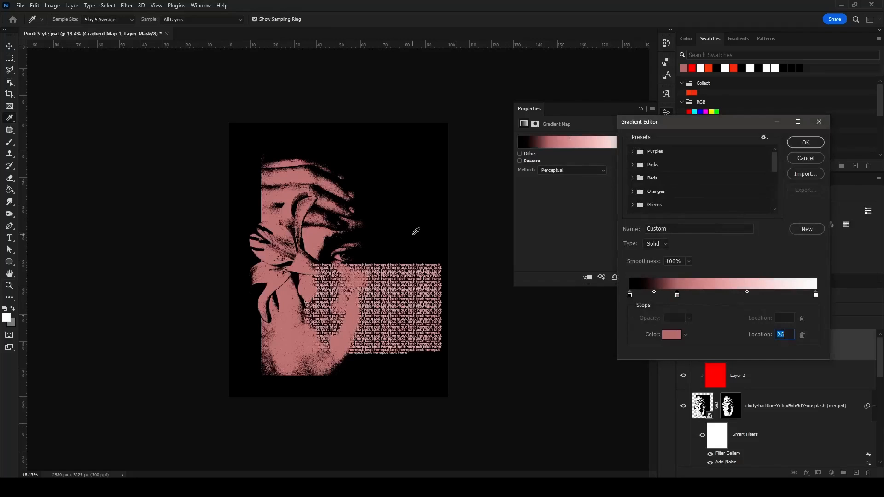